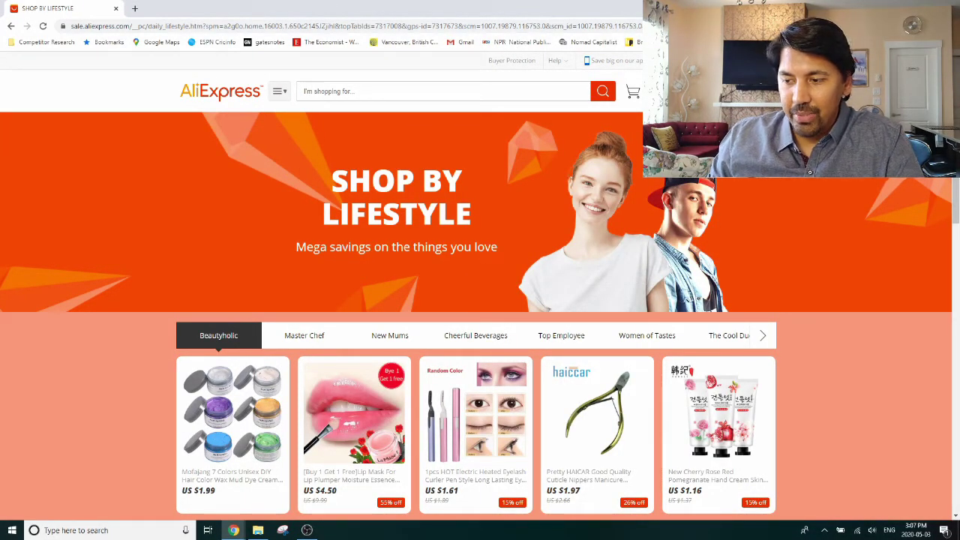
pyautogui.rightClick(647, 181)
pyautogui.press('Escape')
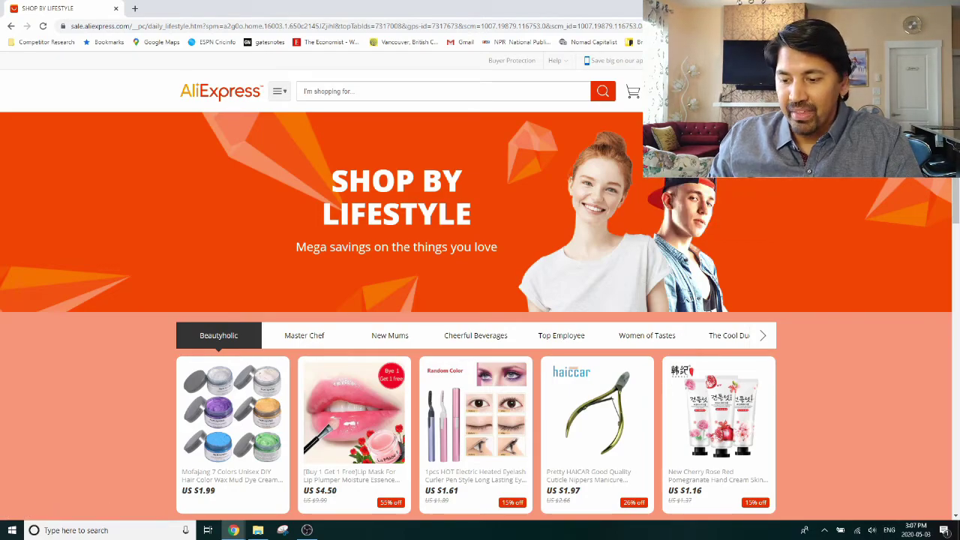
pyautogui.rightClick(648, 181)
pyautogui.press('Escape')
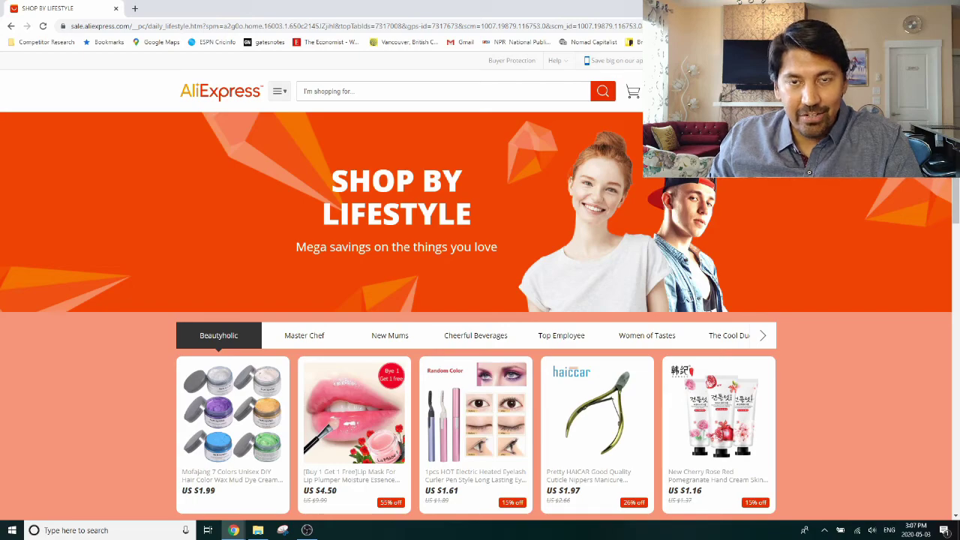
pyautogui.rightClick(649, 182)
pyautogui.press('Escape')
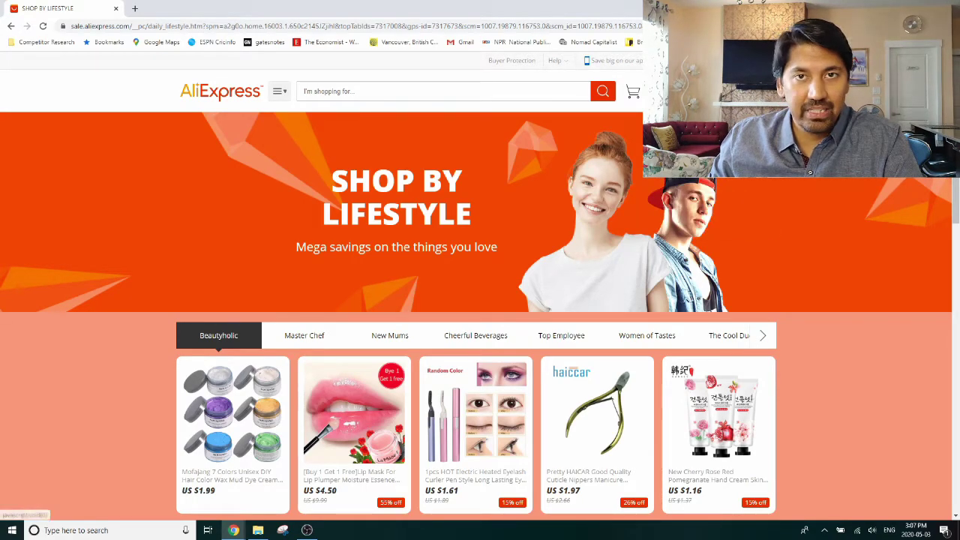
# Open the AliExpress Dropshipping Center from the account page and go to its product finder
pyautogui.moveTo(679, 90)
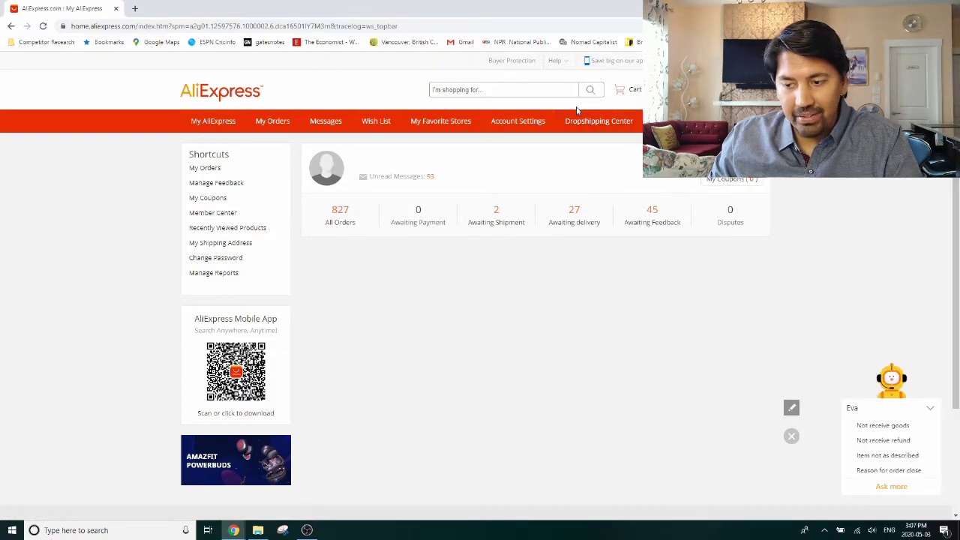
pyautogui.click(612, 129)
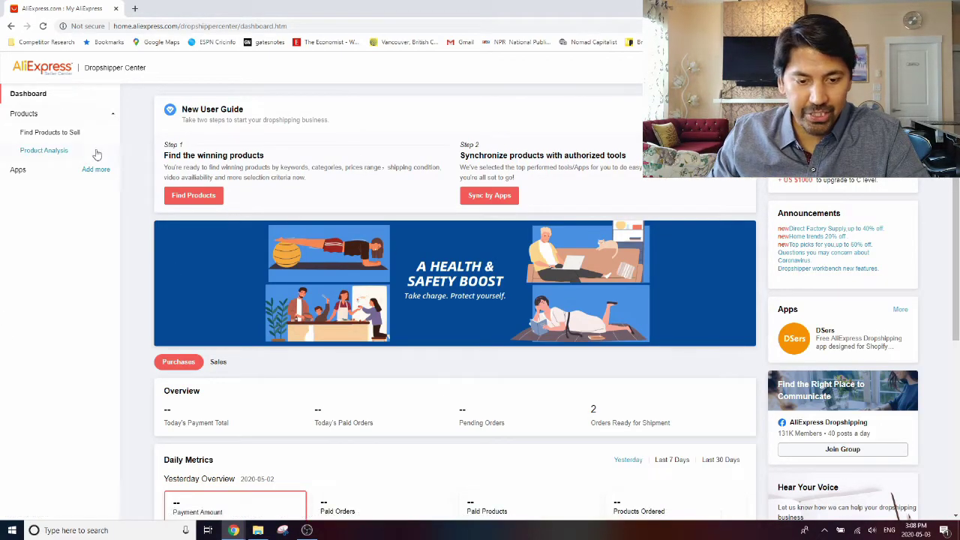
pyautogui.click(73, 134)
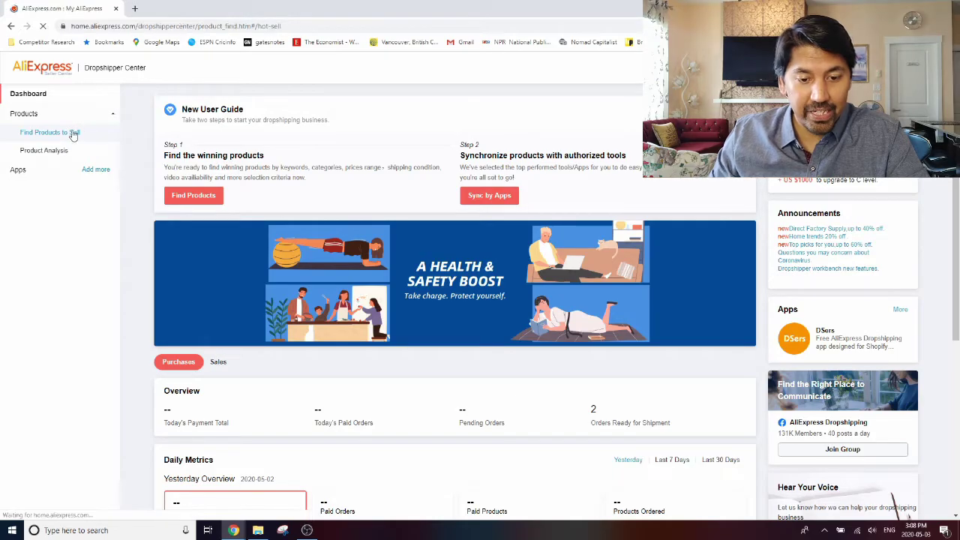
# Examine the hot-selling product list, comparing prices, orders and especially the DS Orders column
pyautogui.scroll(-3, 568, 167)
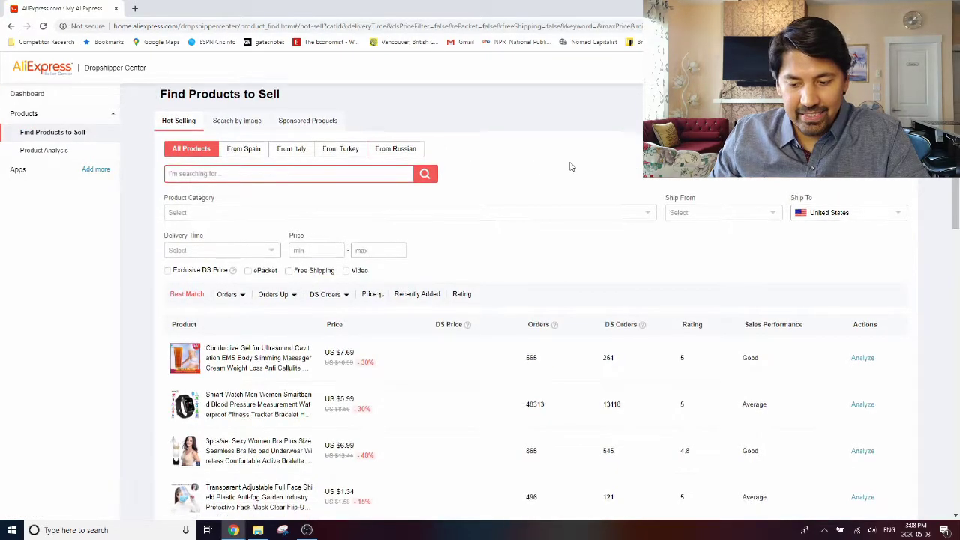
pyautogui.scroll(-5, 566, 158)
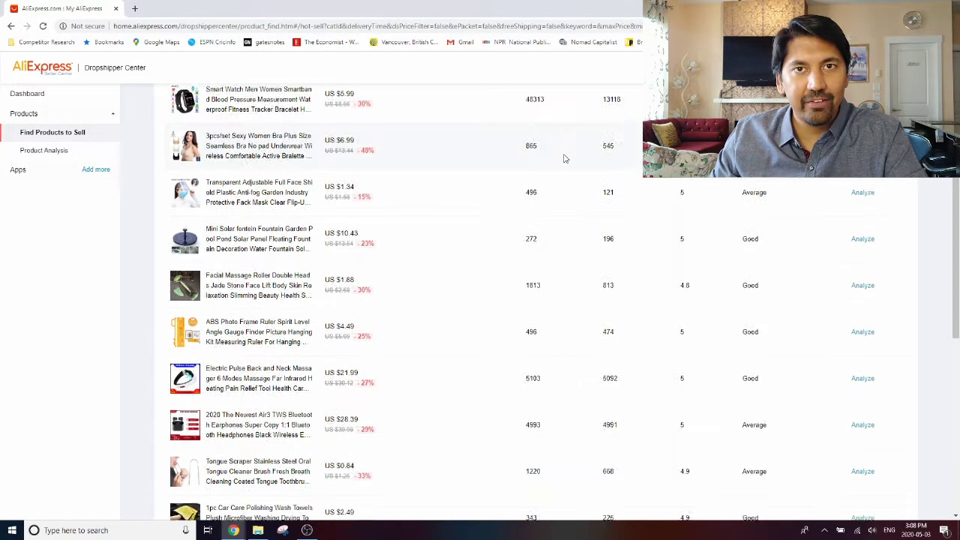
pyautogui.scroll(7, 593, 191)
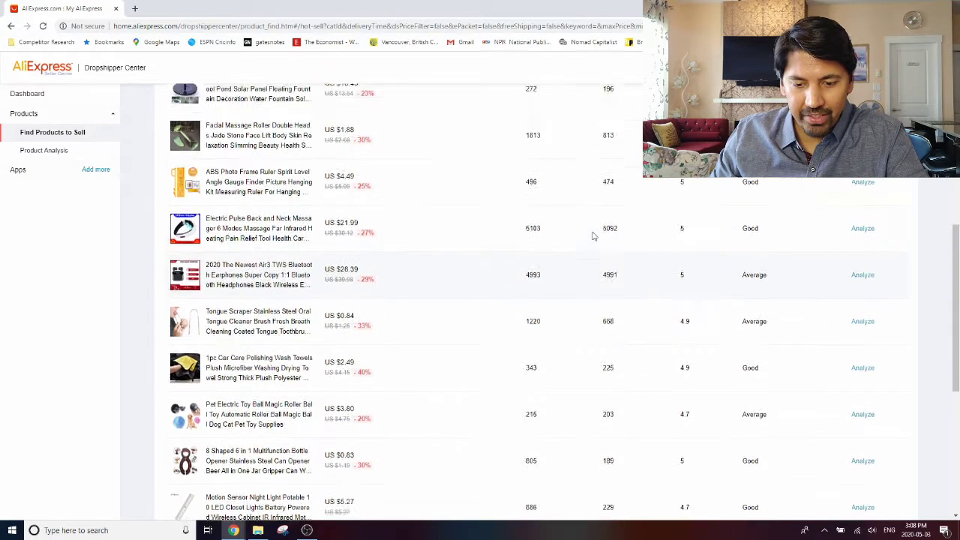
pyautogui.scroll(-1, 592, 236)
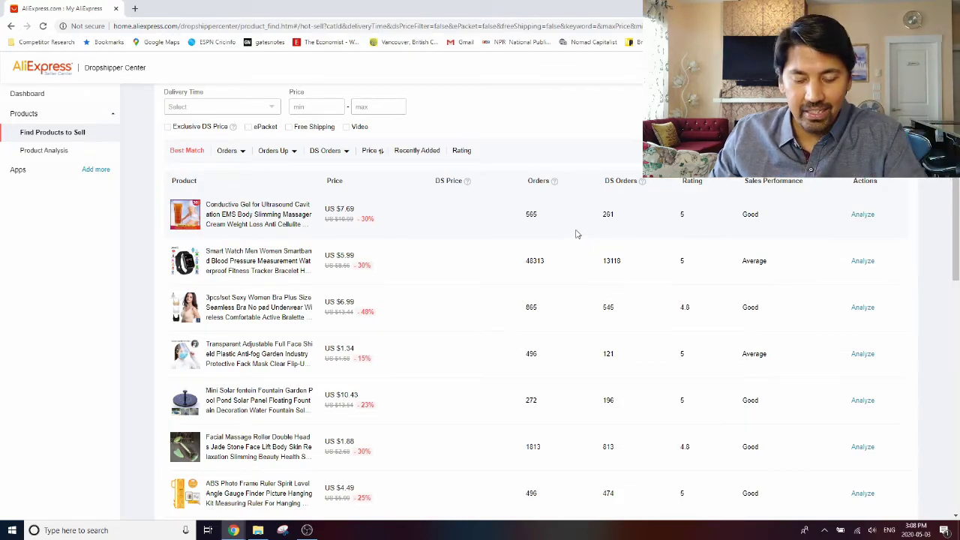
pyautogui.scroll(-3, 556, 236)
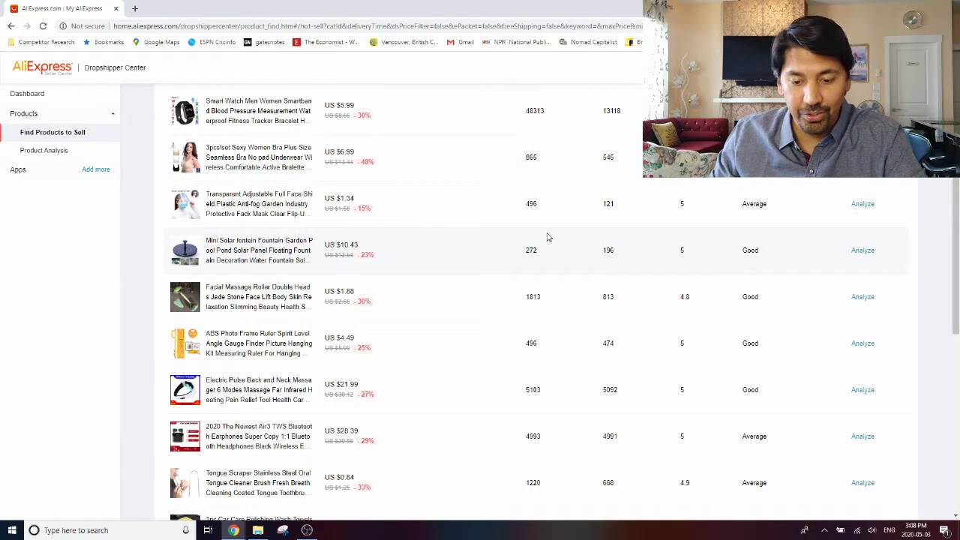
pyautogui.scroll(5, 545, 236)
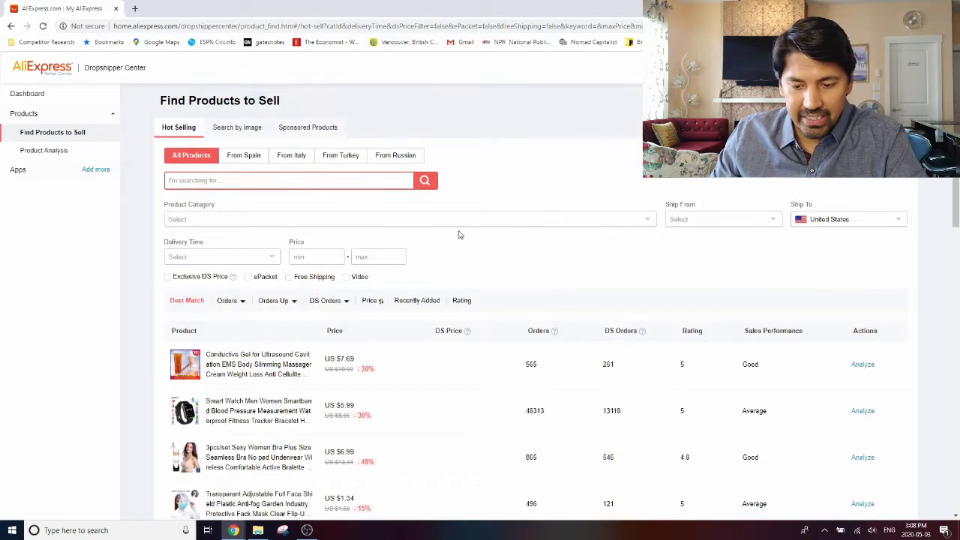
pyautogui.scroll(-2, 459, 233)
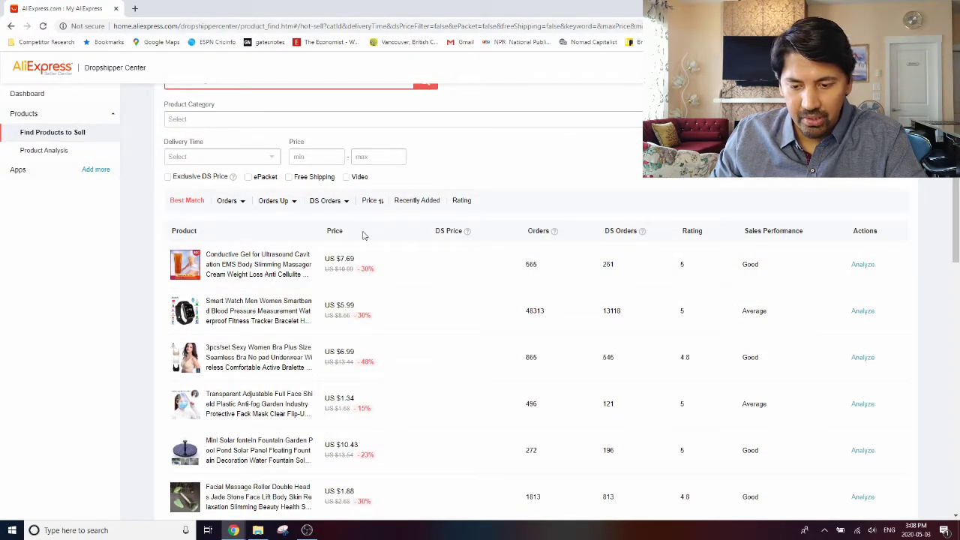
pyautogui.scroll(2, 431, 240)
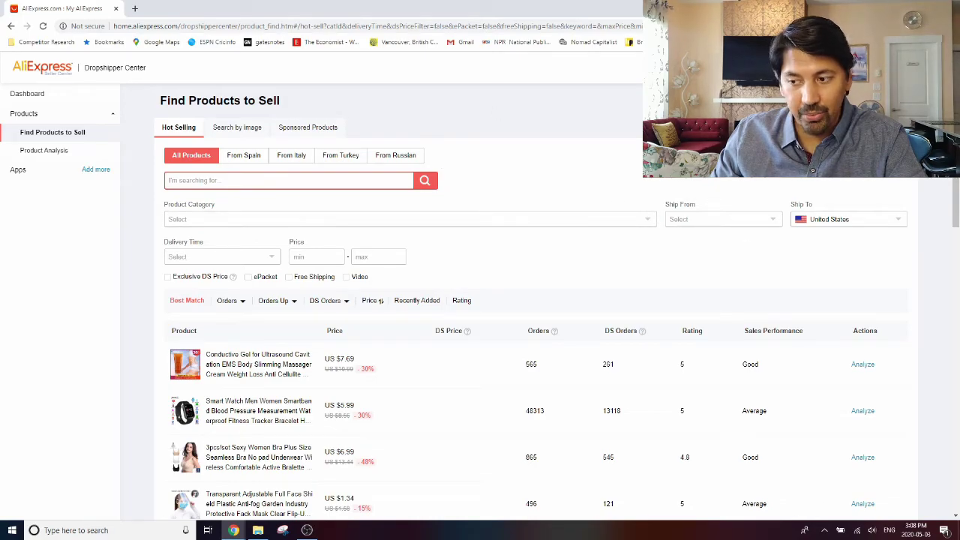
pyautogui.scroll(-2, 420, 247)
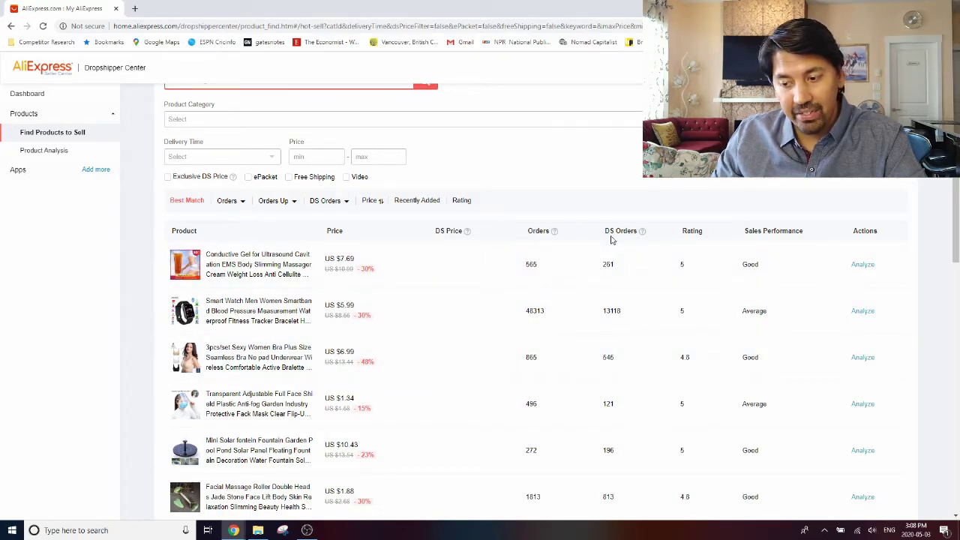
pyautogui.moveTo(600, 235); pyautogui.dragTo(631, 230)
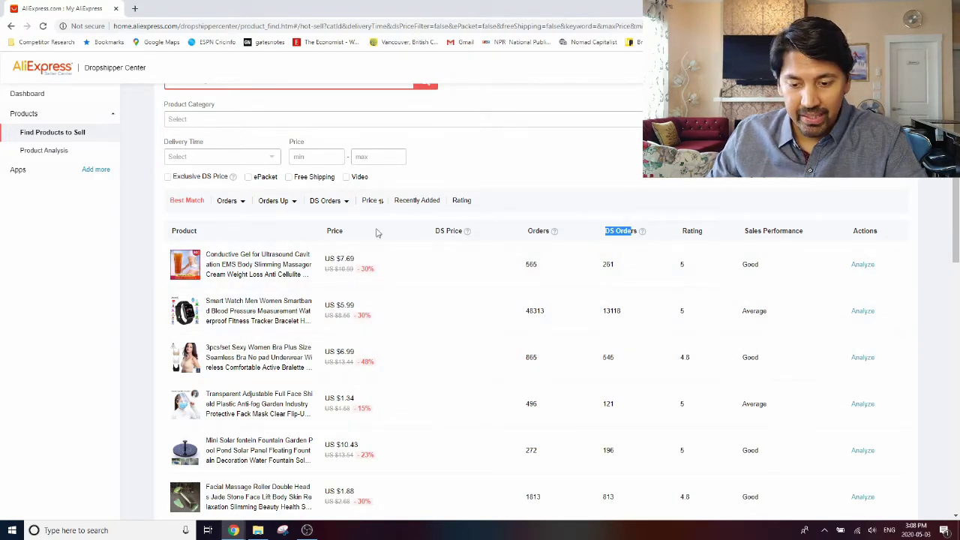
pyautogui.scroll(-2, 351, 262)
# Filter the hot-selling products to the Beauty & Health / Skin Care category
pyautogui.scroll(4, 350, 261)
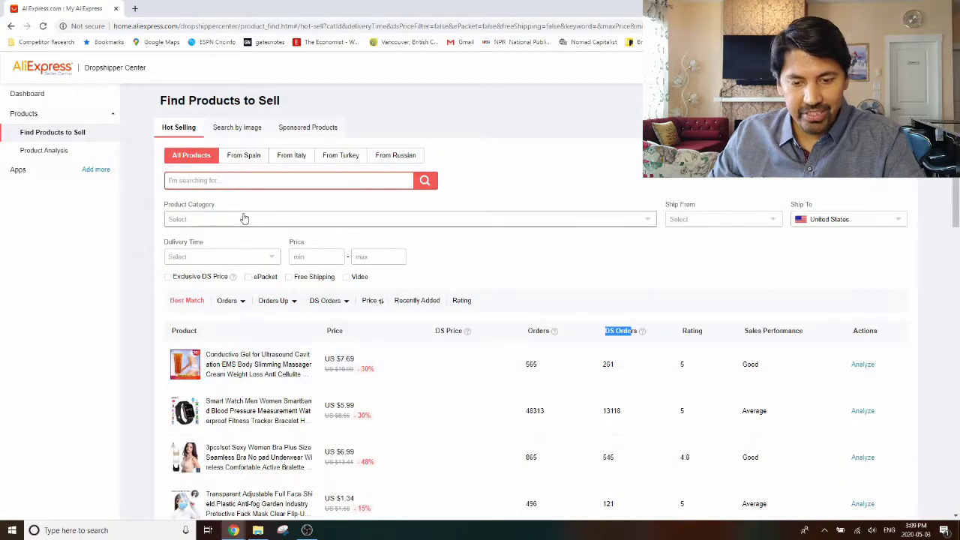
pyautogui.click(648, 220)
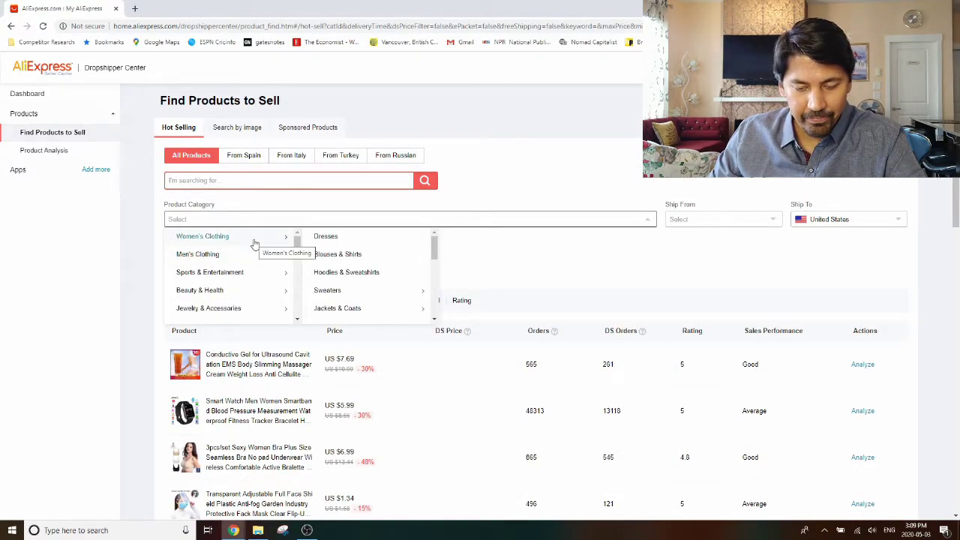
pyautogui.moveTo(249, 256)
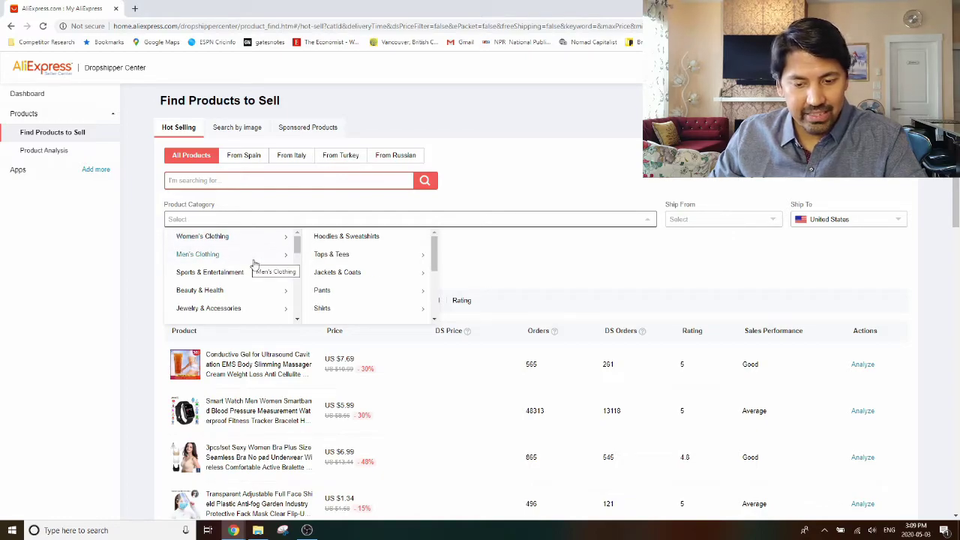
pyautogui.moveTo(298, 246); pyautogui.dragTo(301, 250)
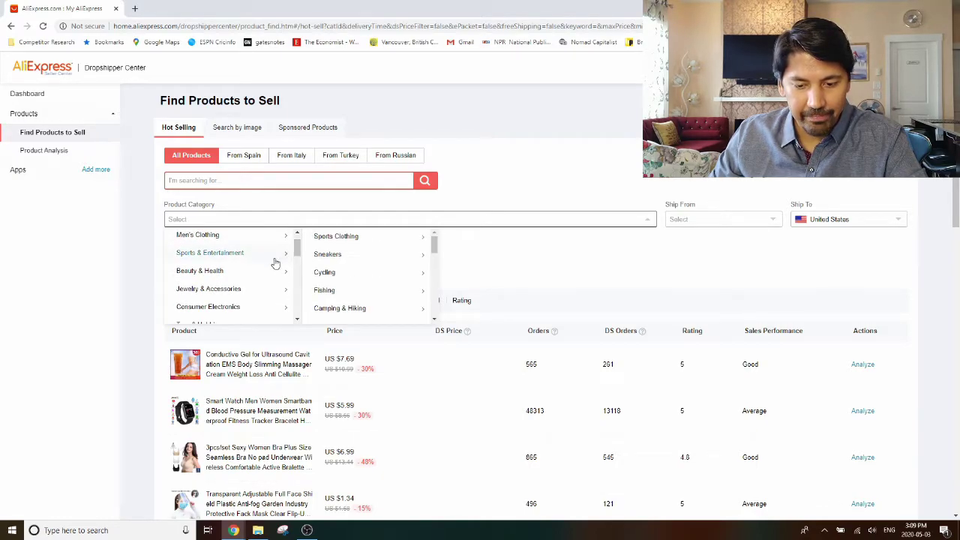
pyautogui.moveTo(252, 276)
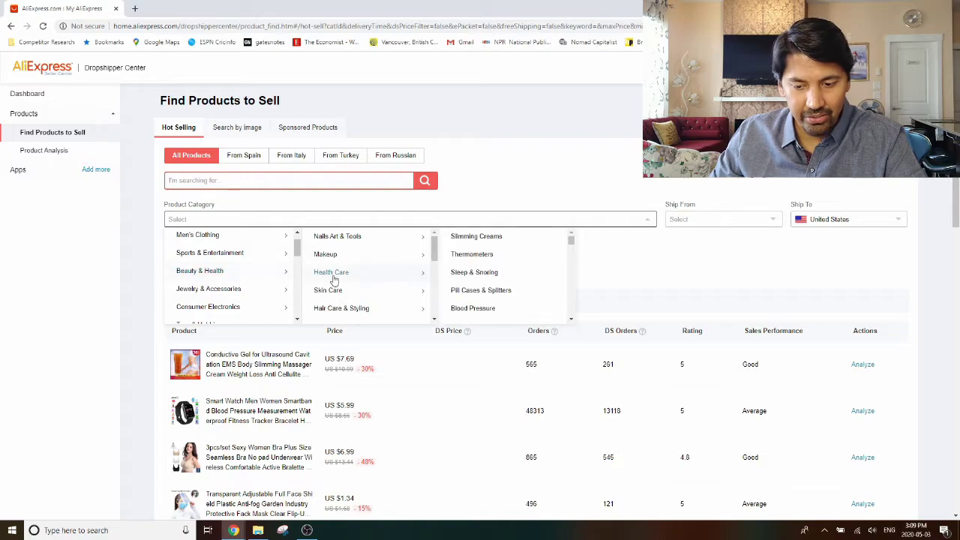
pyautogui.moveTo(334, 292)
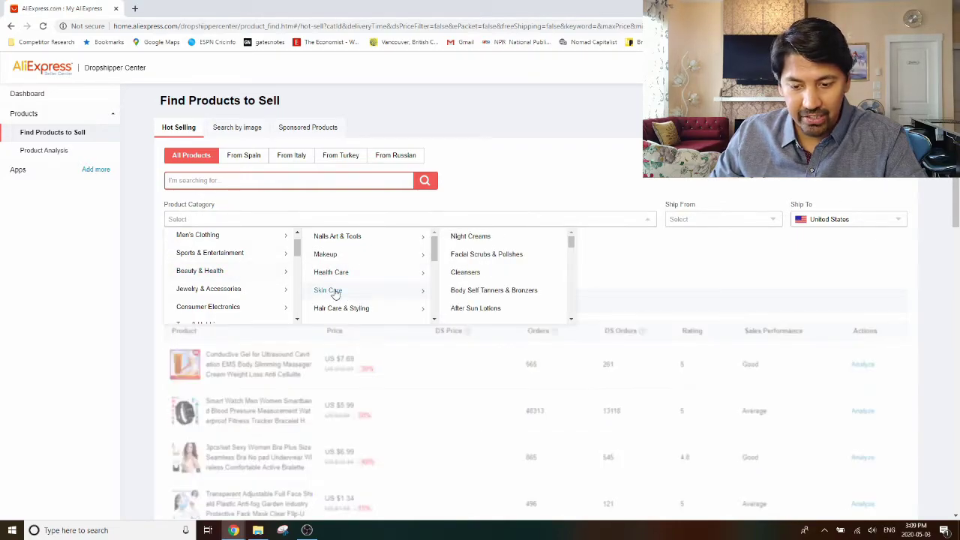
pyautogui.click(330, 291)
pyautogui.scroll(-1, 791, 241)
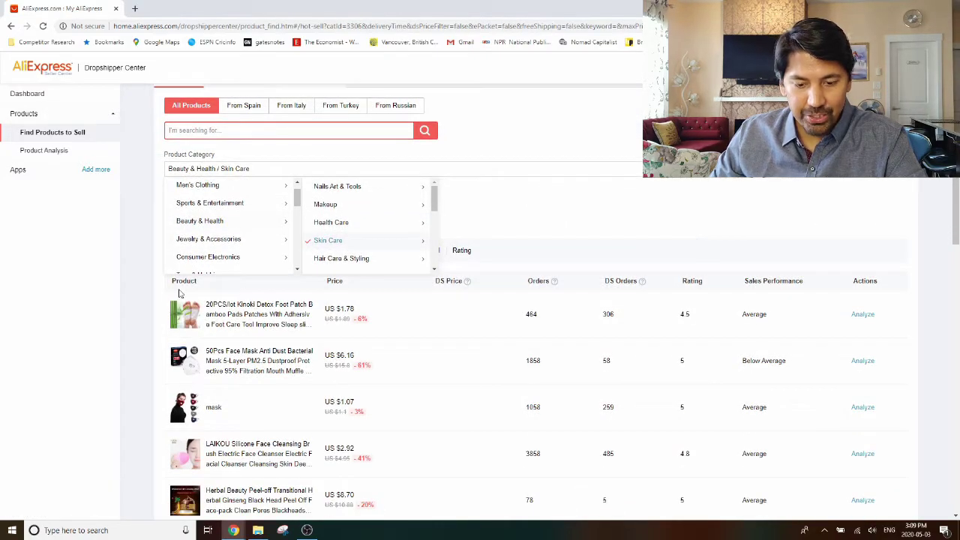
pyautogui.click(143, 292)
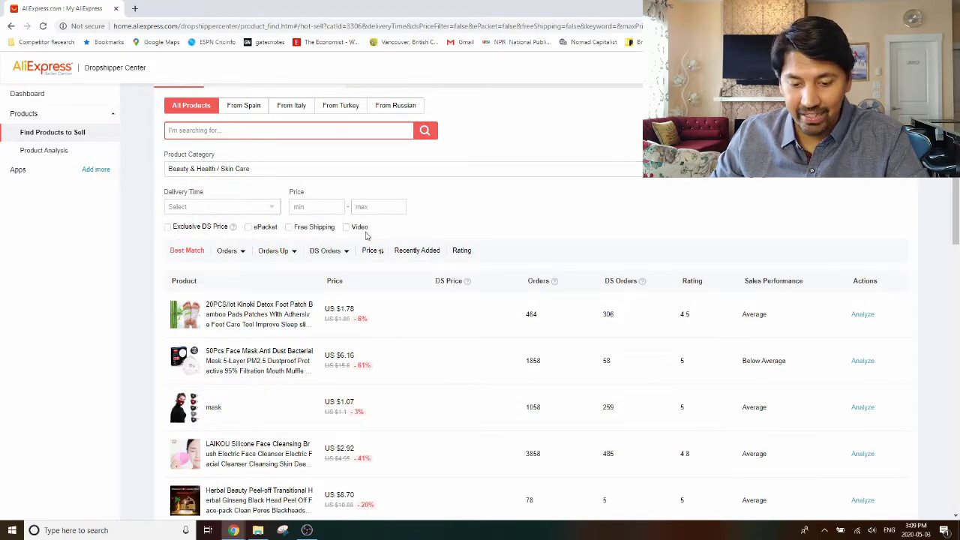
# Look through the skin care products and sort them by Orders
pyautogui.scroll(-3, 366, 235)
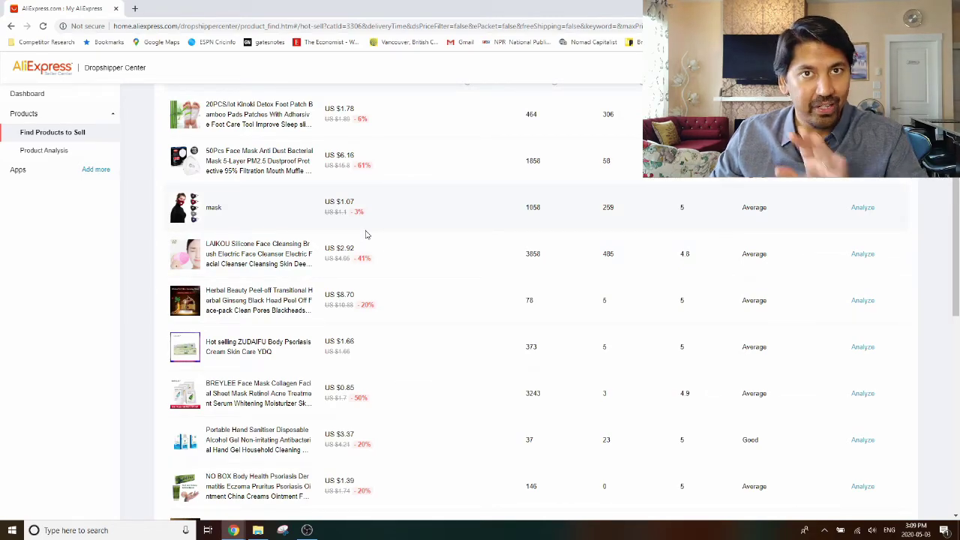
pyautogui.scroll(2, 366, 235)
pyautogui.scroll(2, 367, 235)
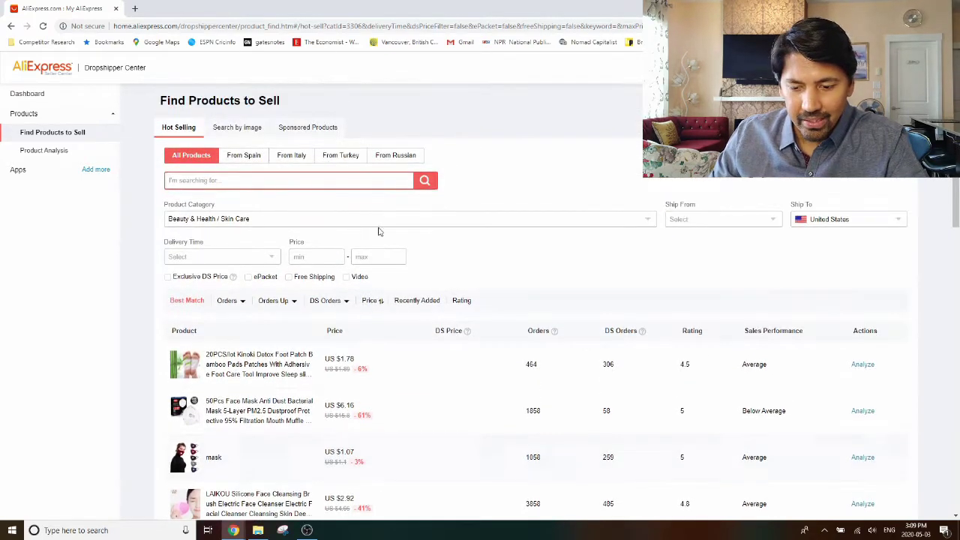
pyautogui.scroll(-2, 386, 229)
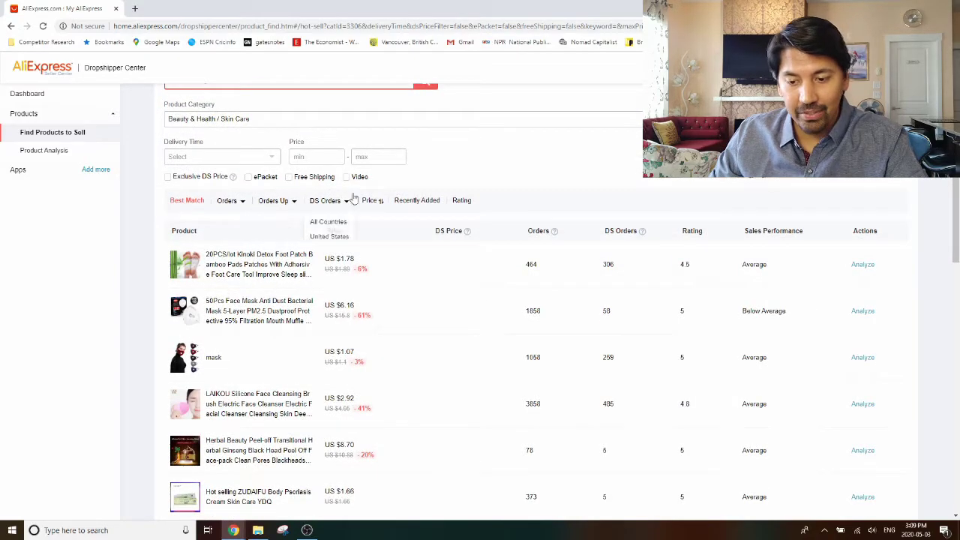
pyautogui.moveTo(222, 206)
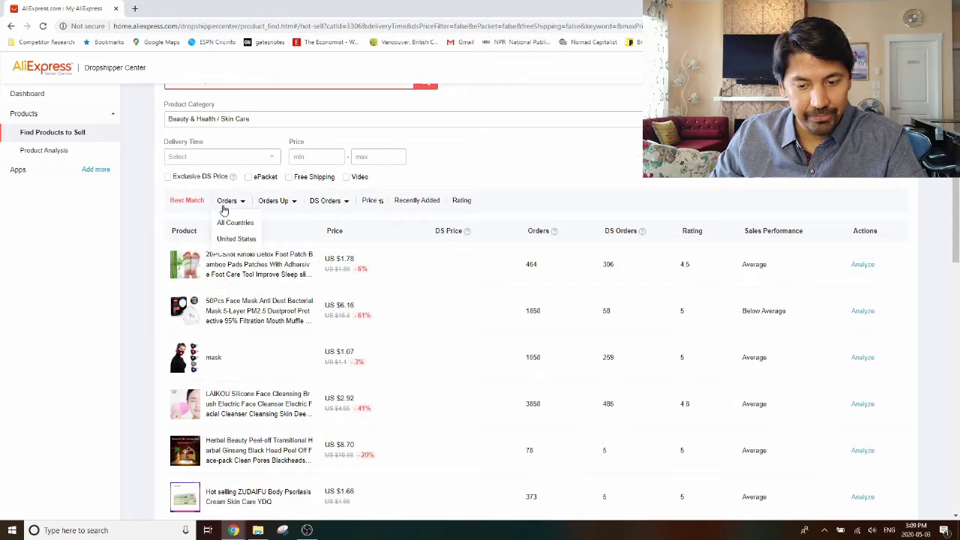
pyautogui.click(227, 201)
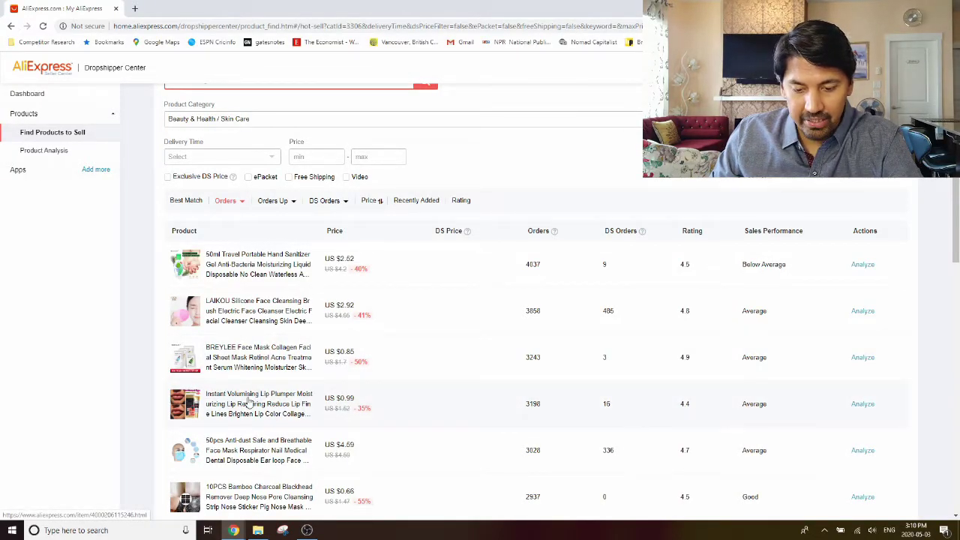
# Open the Instant Volumising Lip Plumper listing and review its rating, order count and price
pyautogui.click(257, 400)
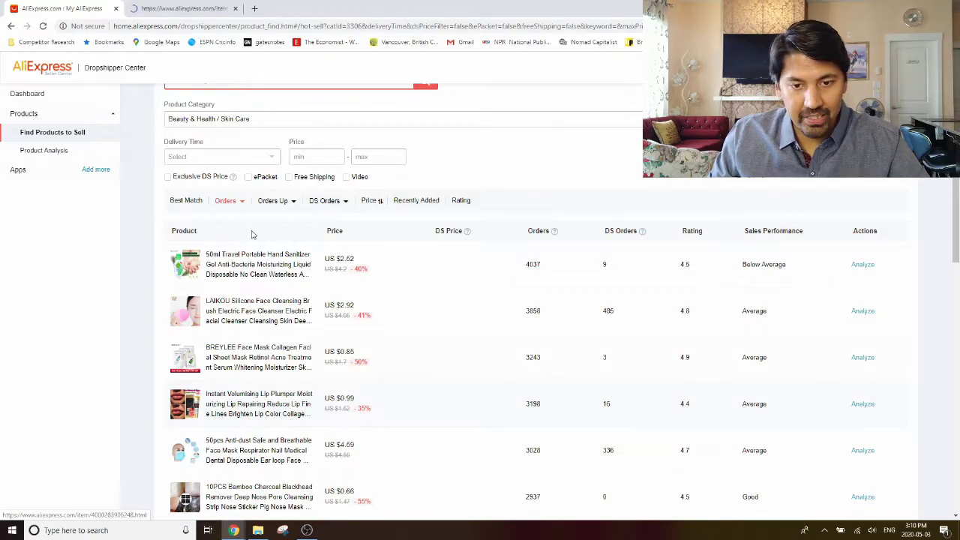
pyautogui.click(150, 9)
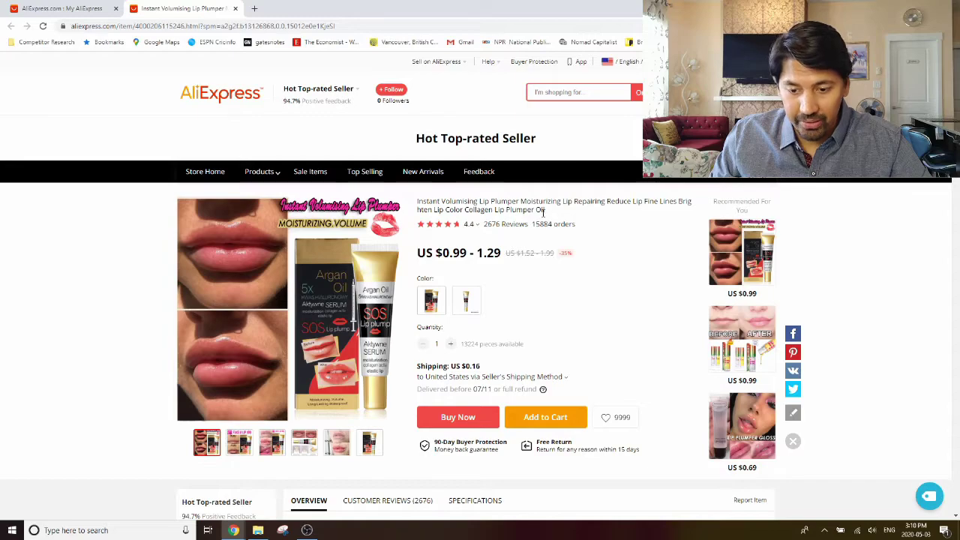
pyautogui.scroll(-2, 611, 281)
pyautogui.scroll(2, 570, 255)
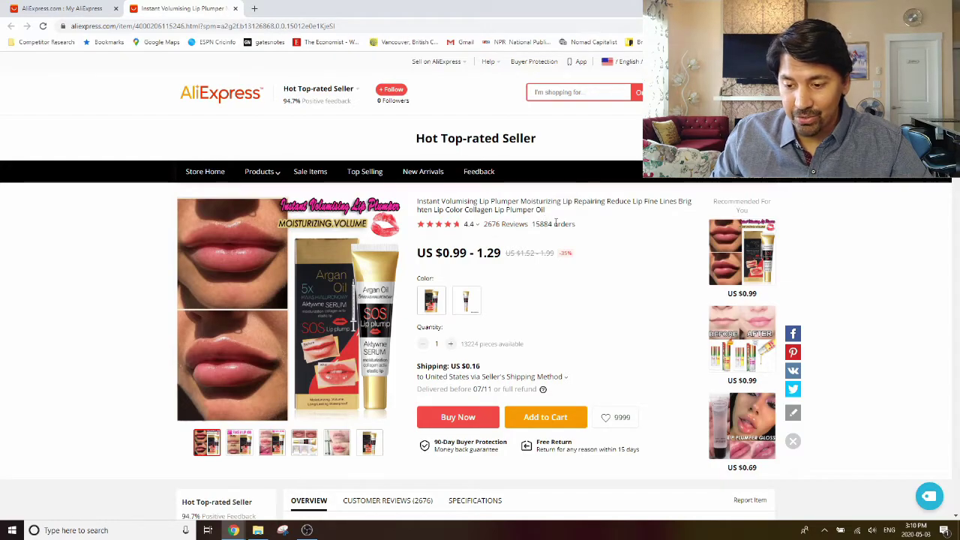
pyautogui.moveTo(468, 226)
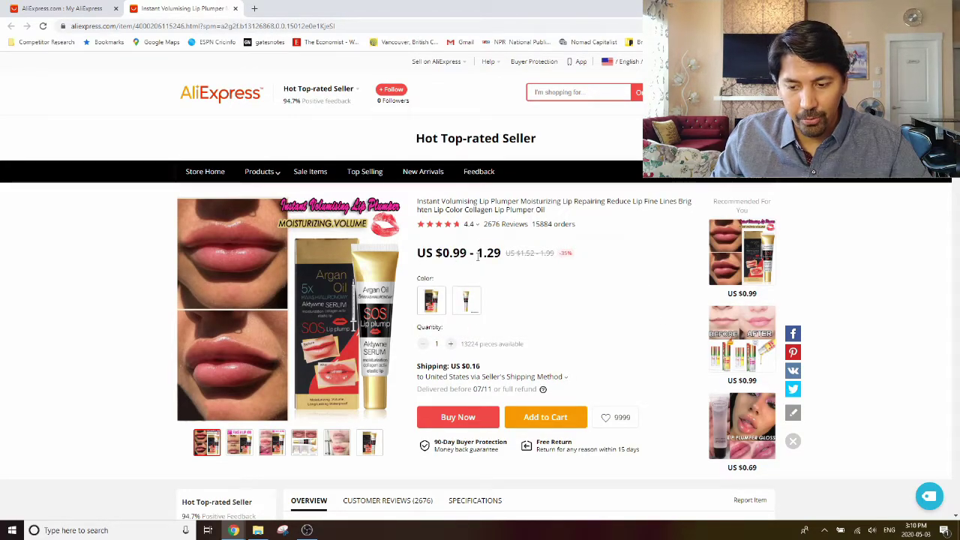
# Return to the sorted product list and open the 10PCS Bamboo Charcoal Blackhead Remover listing in a separate browser tab
pyautogui.click(68, 8)
pyautogui.scroll(-1, 313, 285)
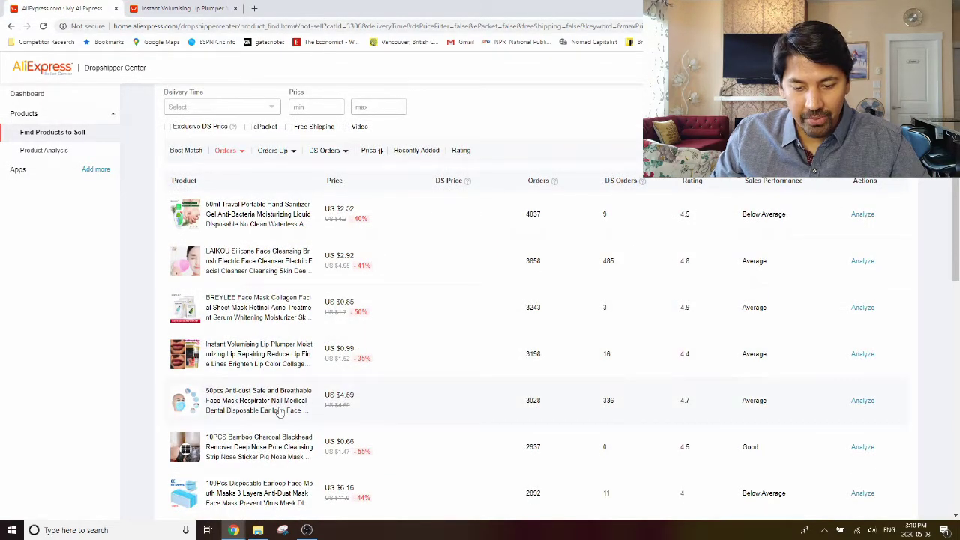
pyautogui.middleClick(270, 454)
pyautogui.click(300, 9)
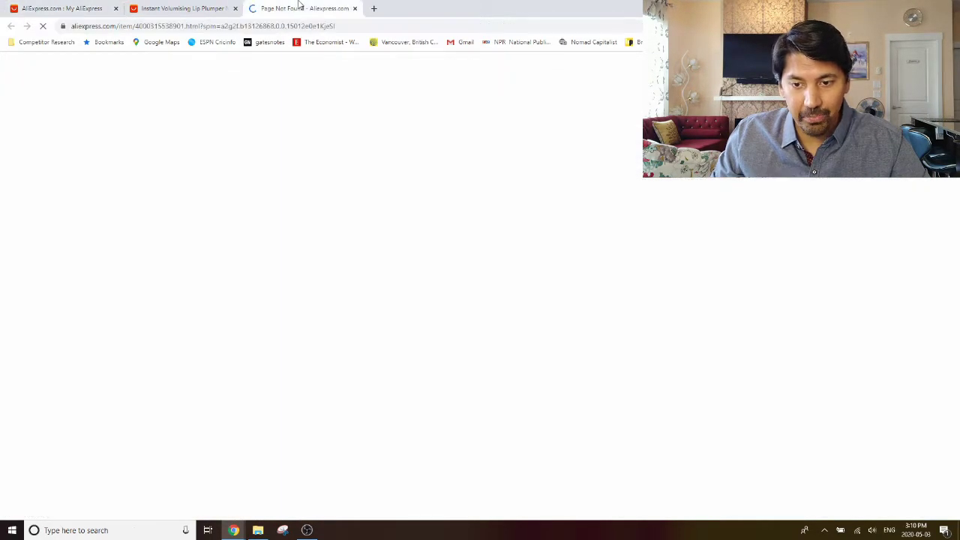
# Close the blackhead remover listing's tab, return to the skin care product list and filter it to products with video
pyautogui.click(355, 8)
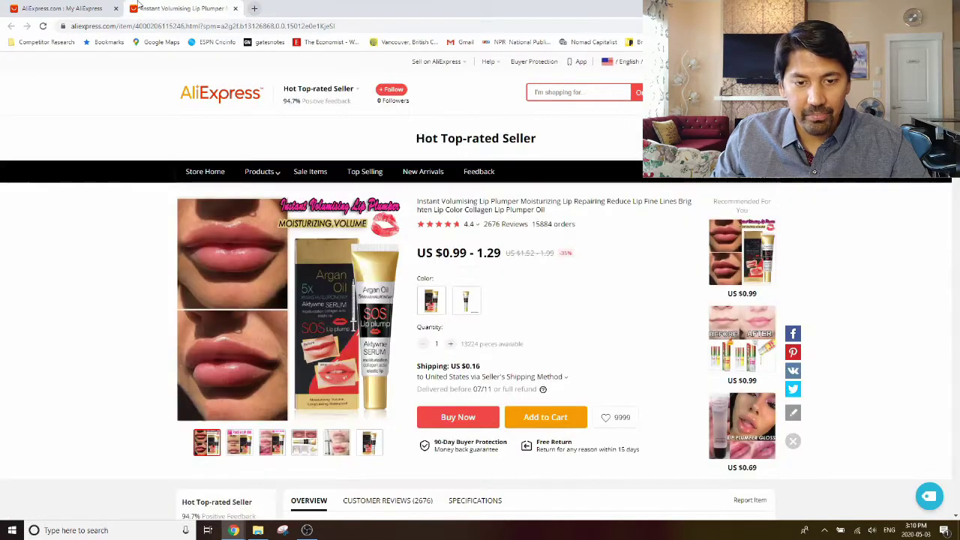
pyautogui.click(84, 8)
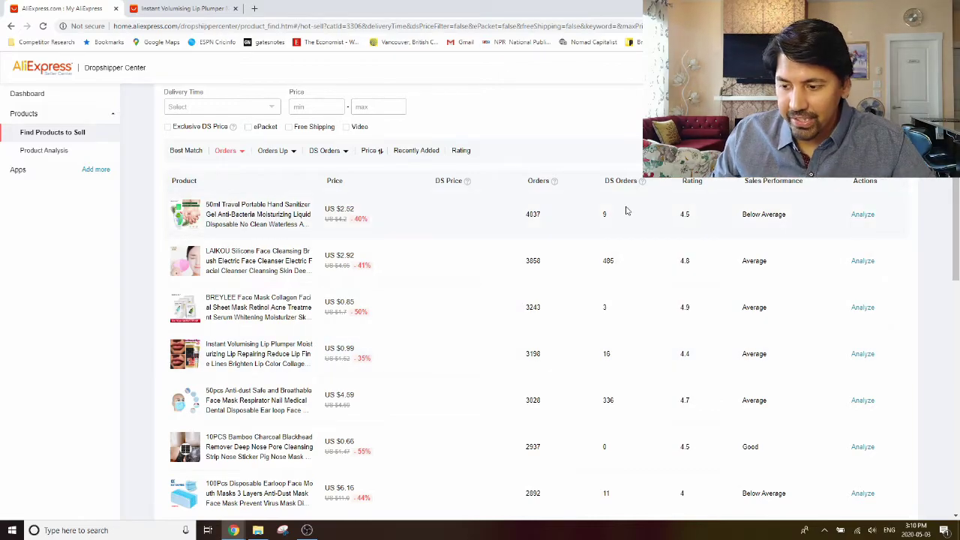
pyautogui.scroll(1, 382, 210)
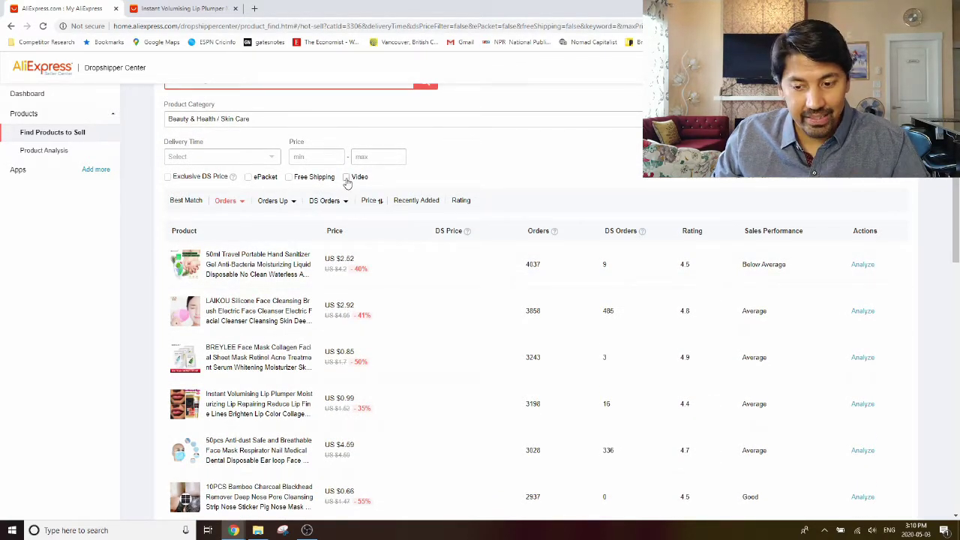
pyautogui.click(348, 178)
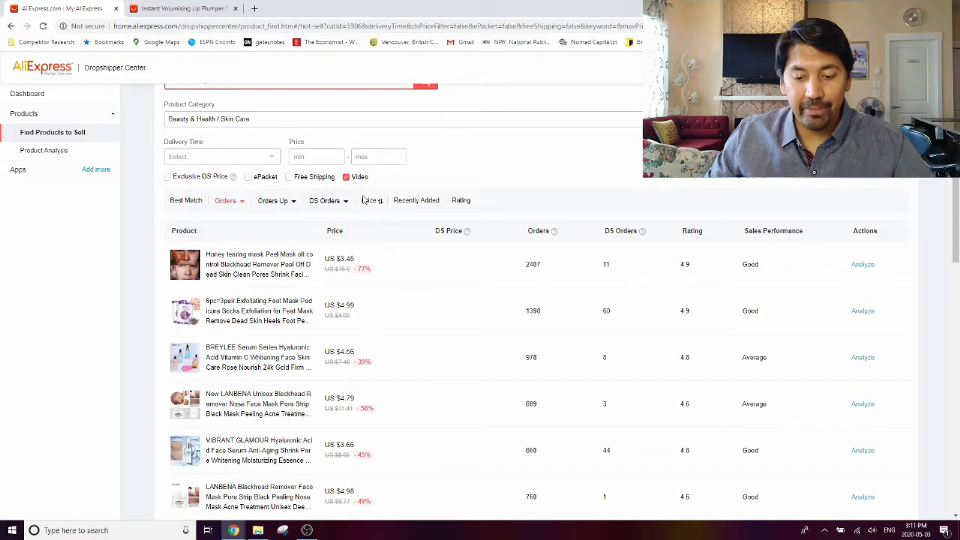
# Open the BREYLEE Serum Series listing in a separate browser tab and play its product video
pyautogui.rightClick(248, 367)
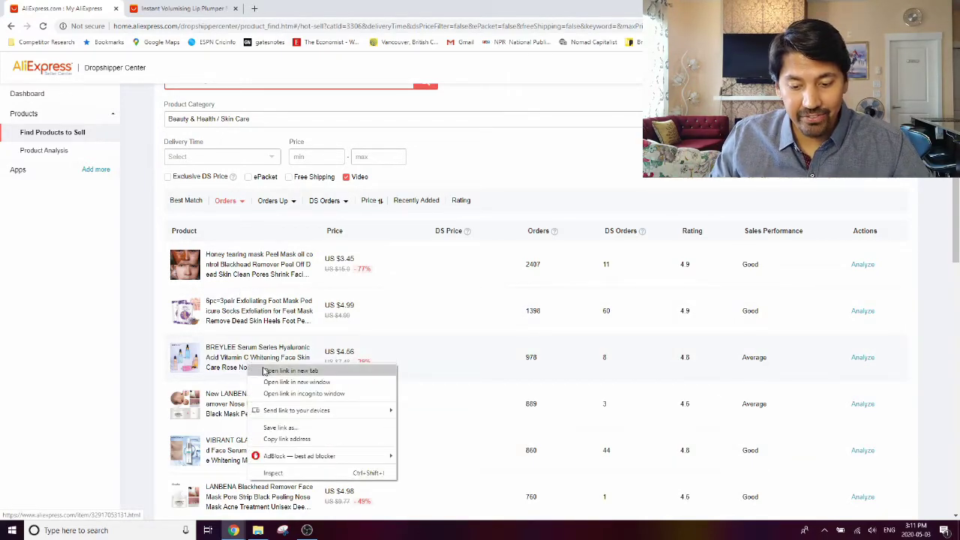
pyautogui.click(291, 370)
pyautogui.click(300, 8)
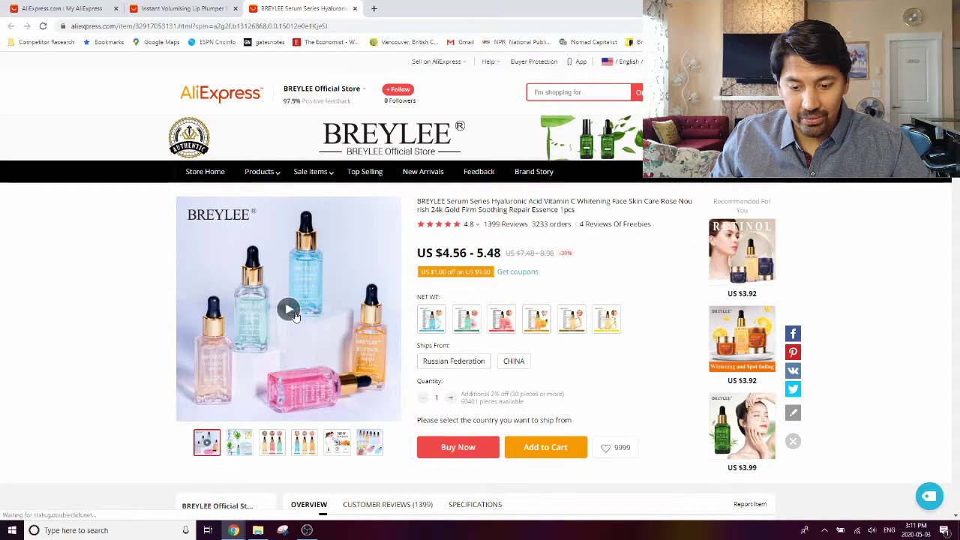
pyautogui.click(295, 315)
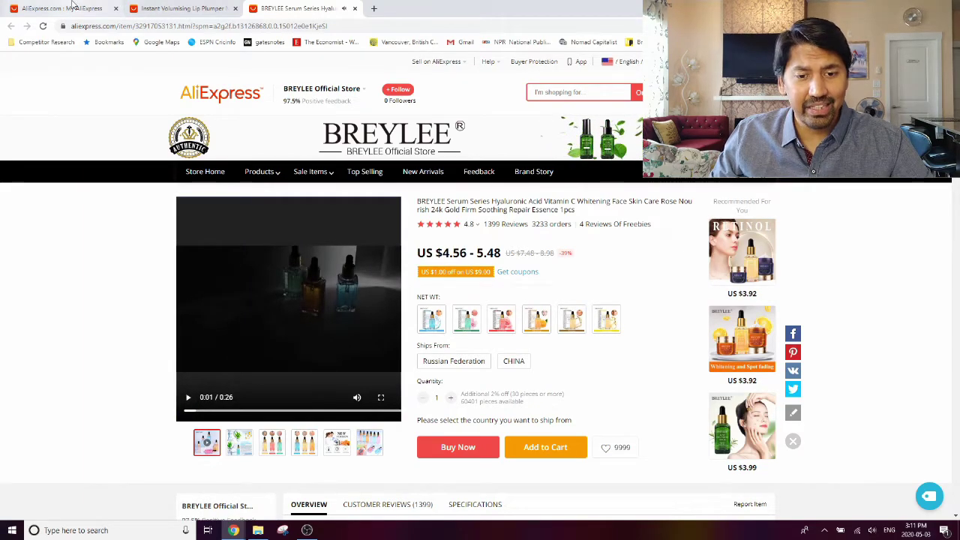
# Return to the video-filtered skin care list, look through its products and sort them by Orders Up
pyautogui.click(73, 7)
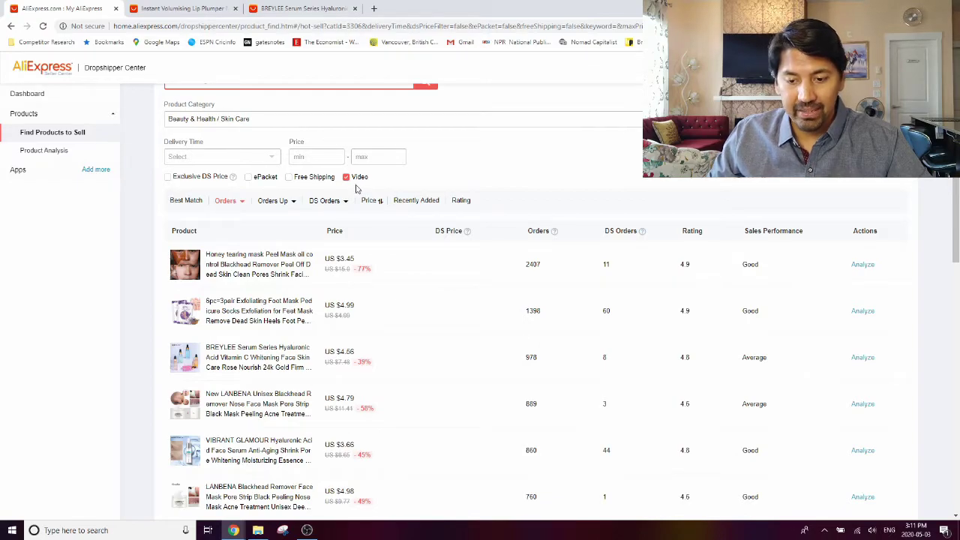
pyautogui.scroll(-3, 380, 235)
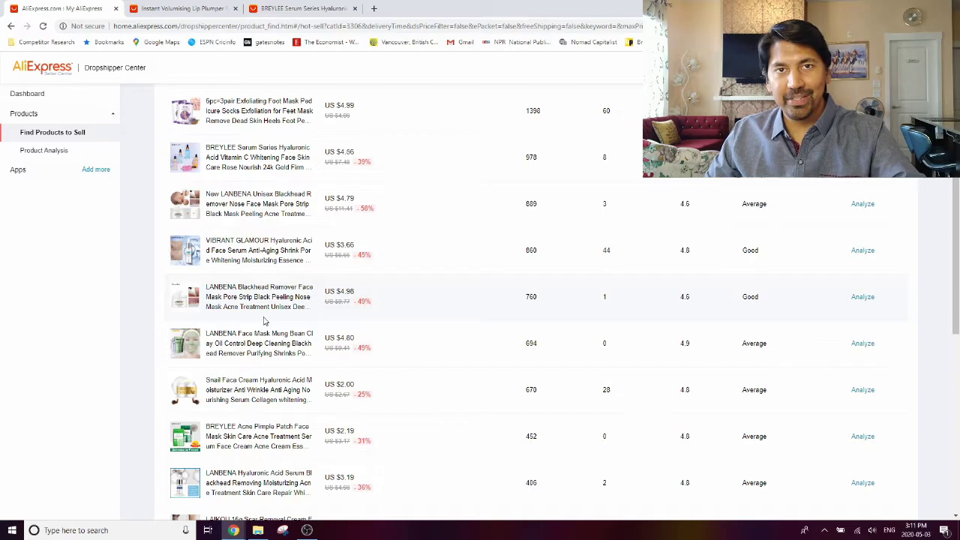
pyautogui.scroll(3, 302, 312)
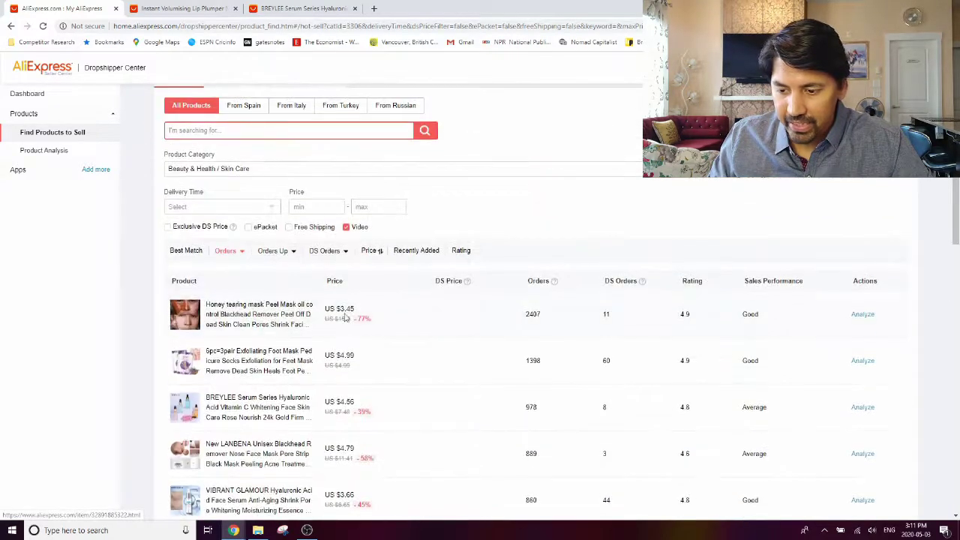
pyautogui.scroll(-1, 525, 263)
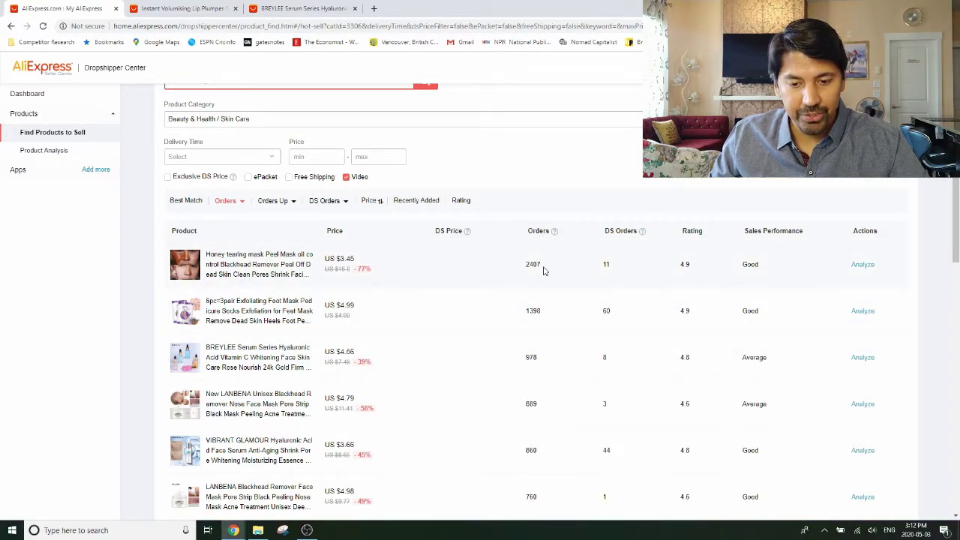
pyautogui.moveTo(270, 204)
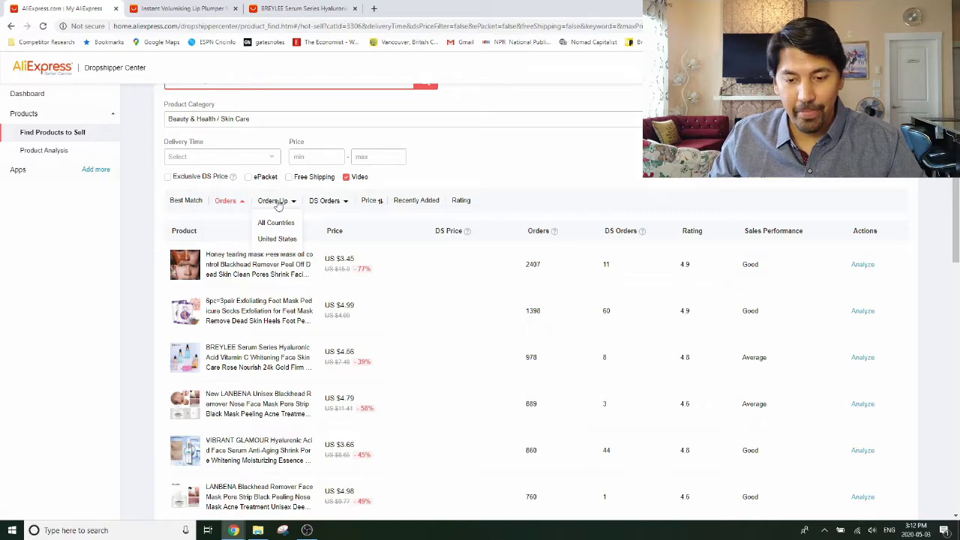
pyautogui.click(276, 203)
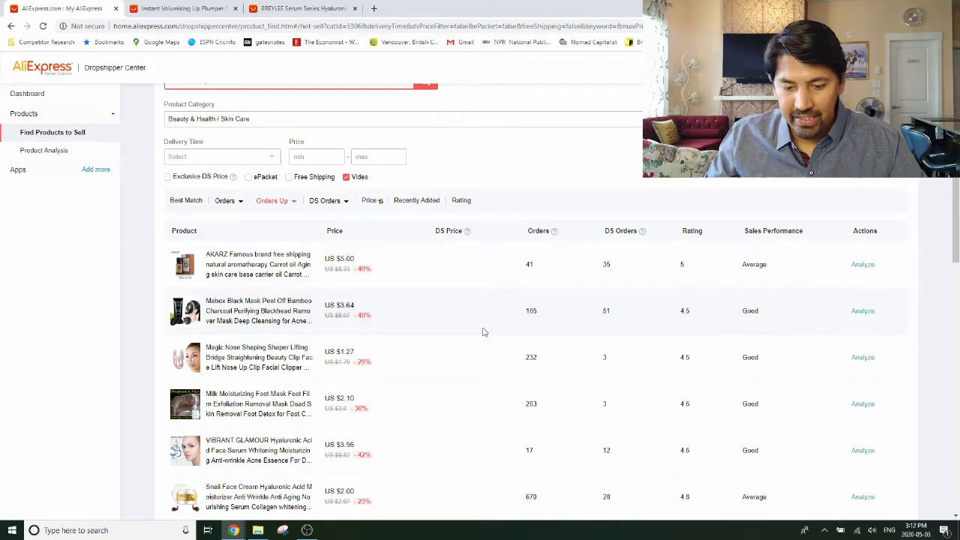
# Open the product analysis for the Snail Face Cream and examine its logistics reliability and sales volume chart
pyautogui.scroll(-1, 338, 294)
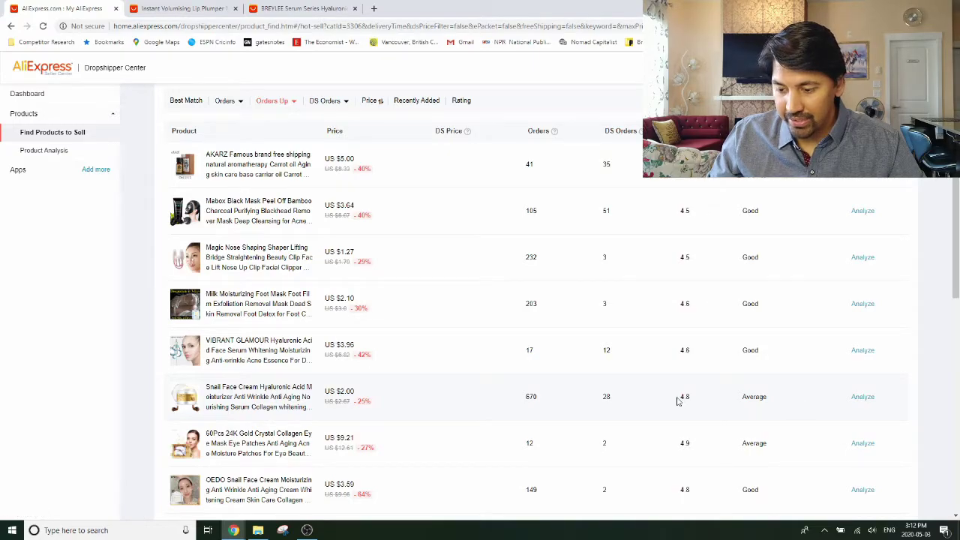
pyautogui.click(863, 398)
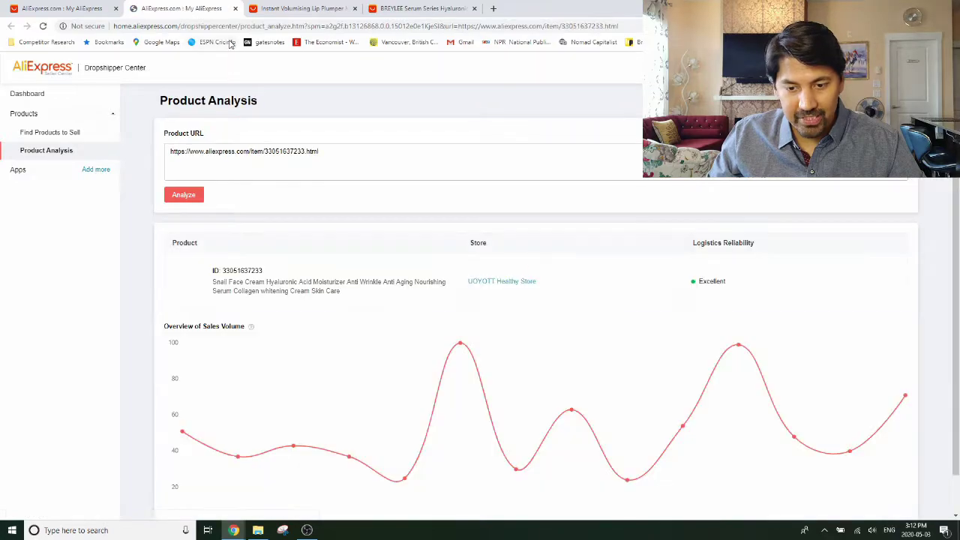
pyautogui.scroll(-1, 229, 136)
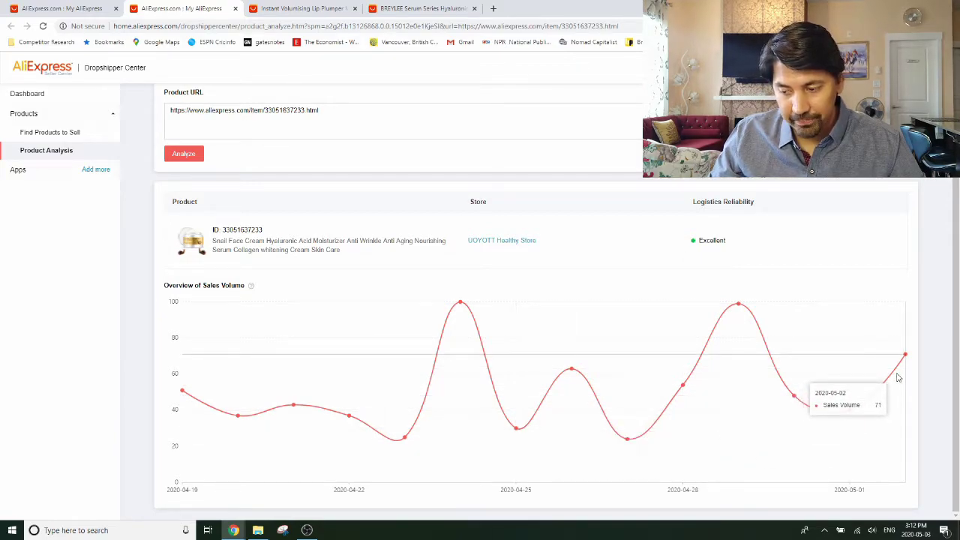
# Return to the product list and open the 6pc=3pair Exfoliating Foot Mask listing in a separate browser tab
pyautogui.click(89, 6)
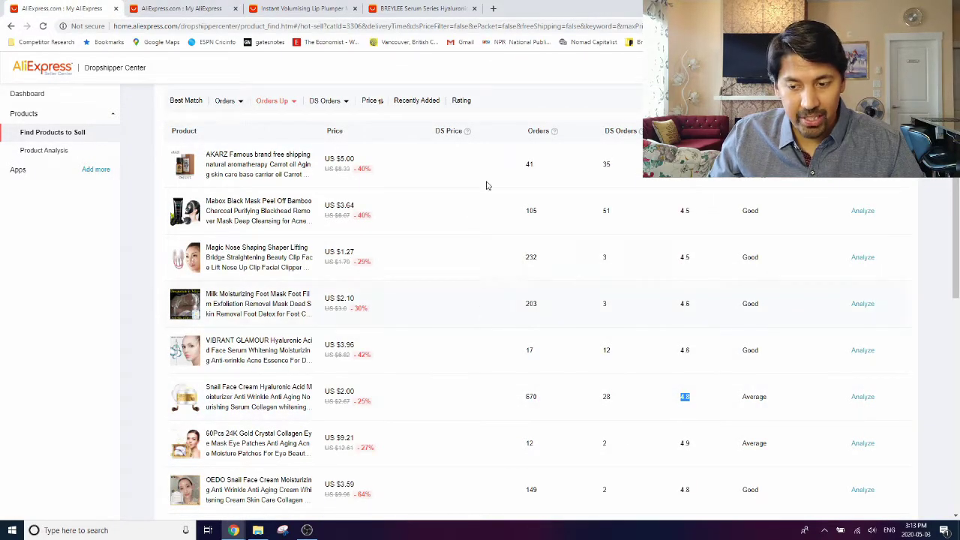
pyautogui.scroll(-3, 425, 270)
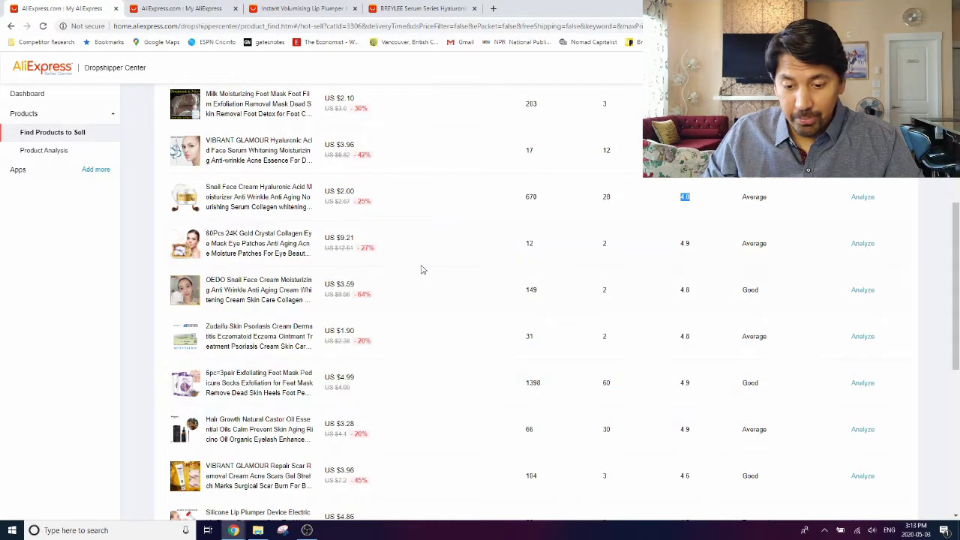
pyautogui.rightClick(254, 384)
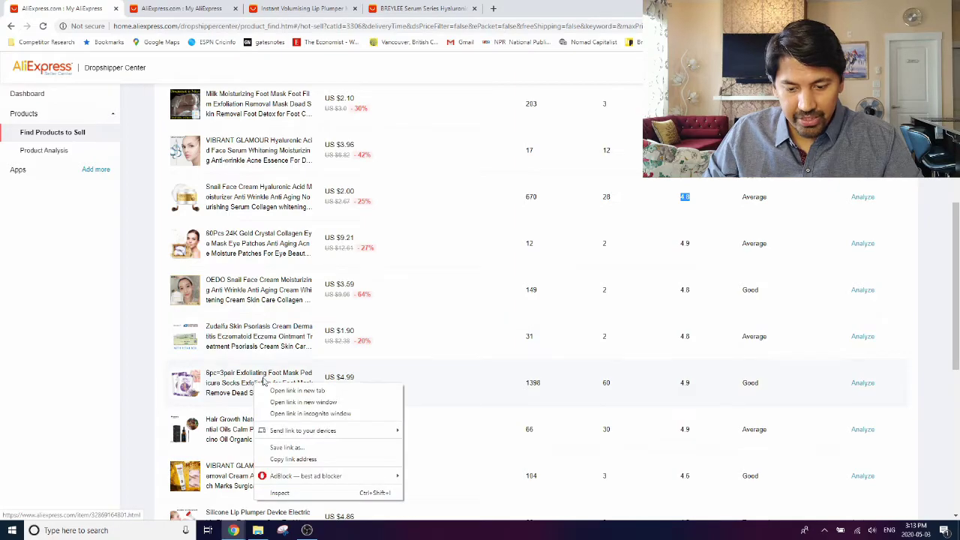
pyautogui.click(270, 388)
pyautogui.click(259, 7)
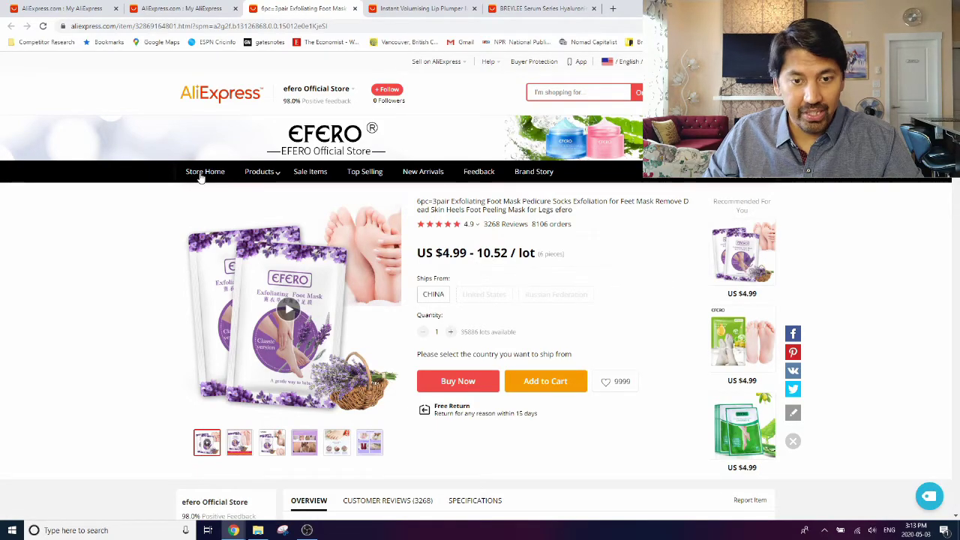
# Return to the product list, open the product analysis for the Exfoliating Foot Mask and examine its sales volume chart
pyautogui.click(87, 6)
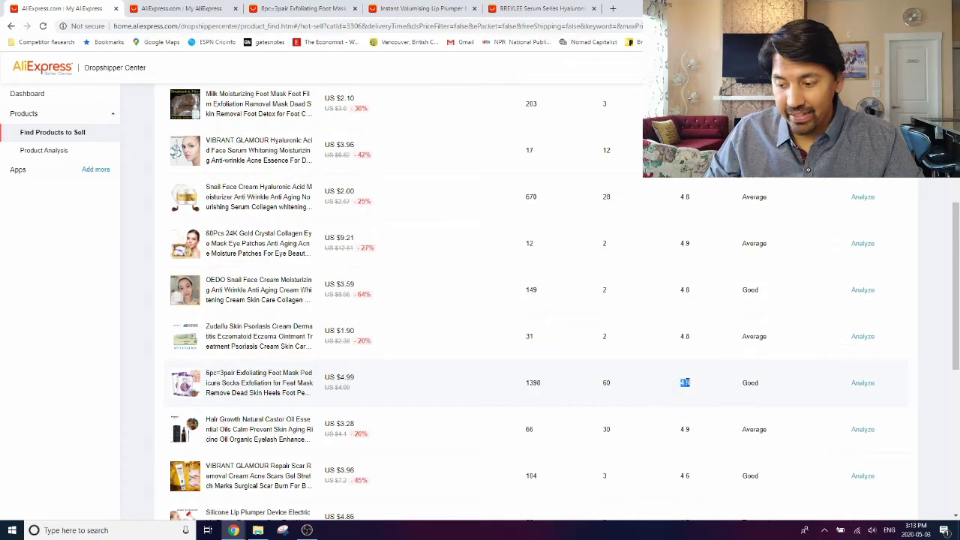
pyautogui.click(868, 387)
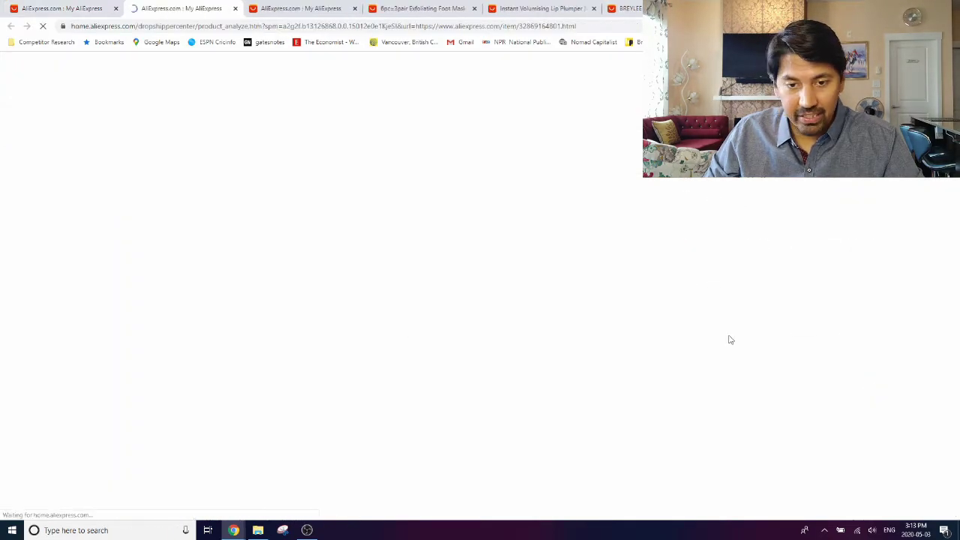
pyautogui.scroll(-1, 450, 285)
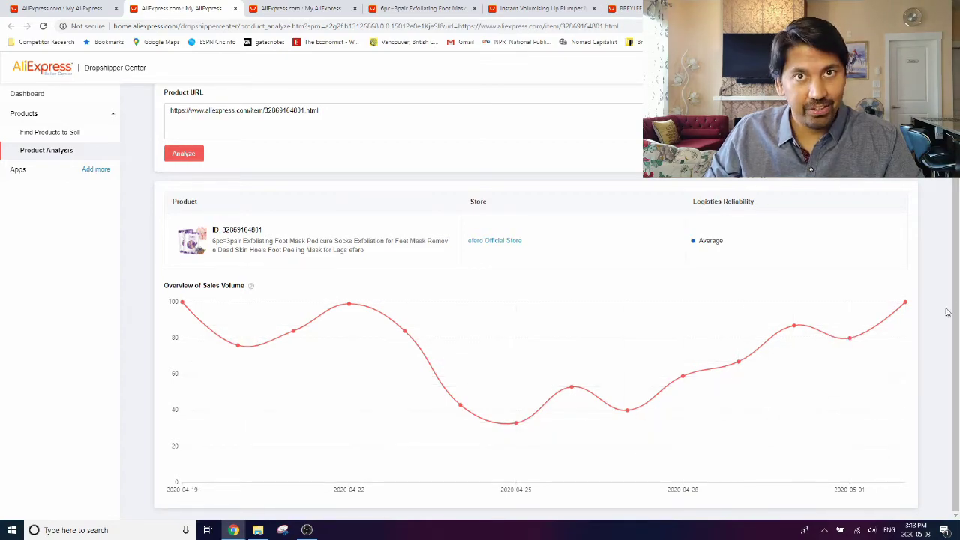
# Return to the list sorted by Orders Up and compare the skin care products' orders, ratings and sales performance
pyautogui.click(72, 9)
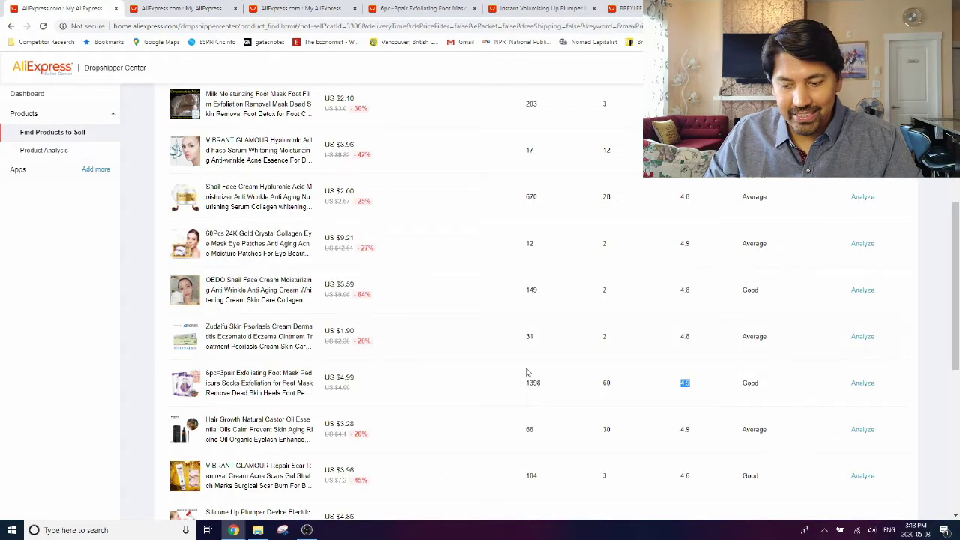
pyautogui.scroll(3, 533, 360)
pyautogui.scroll(-2, 533, 358)
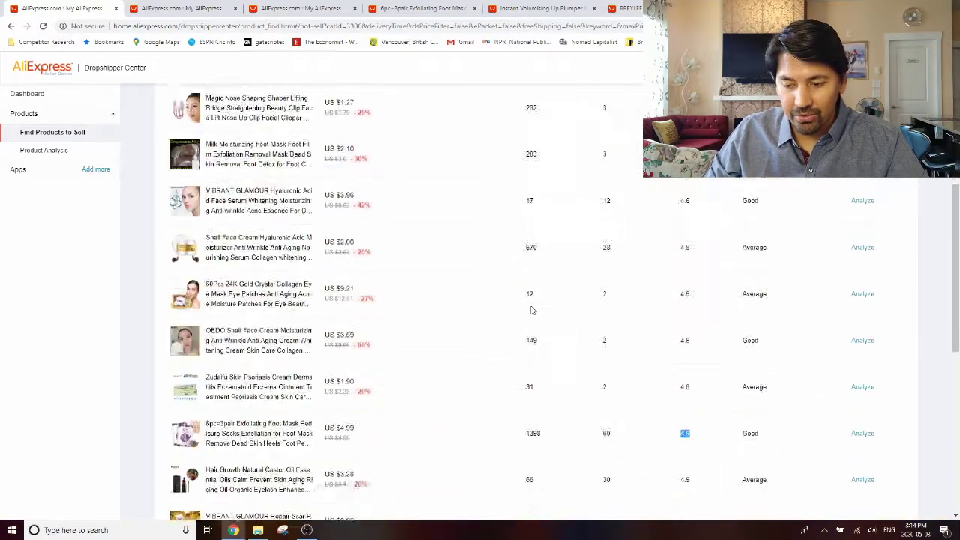
pyautogui.scroll(-1, 532, 310)
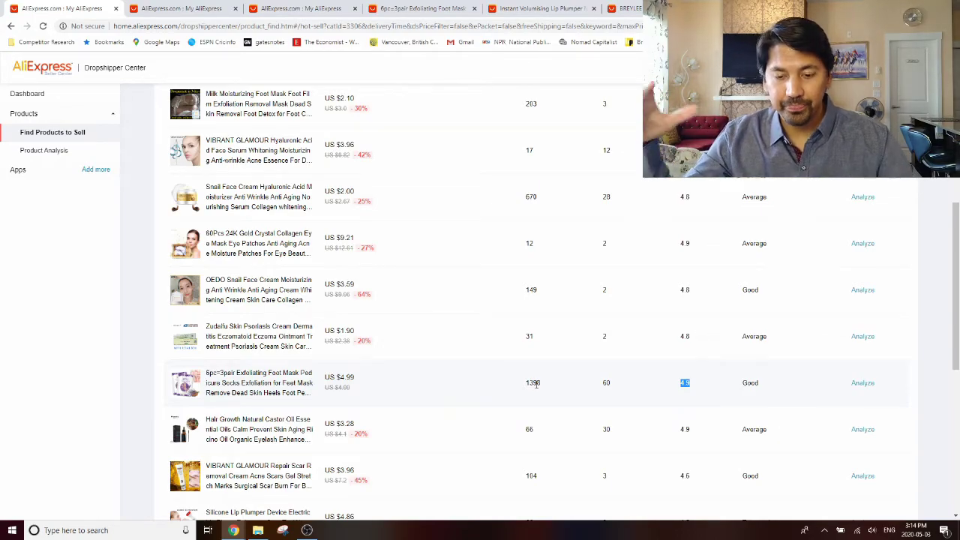
pyautogui.scroll(5, 536, 385)
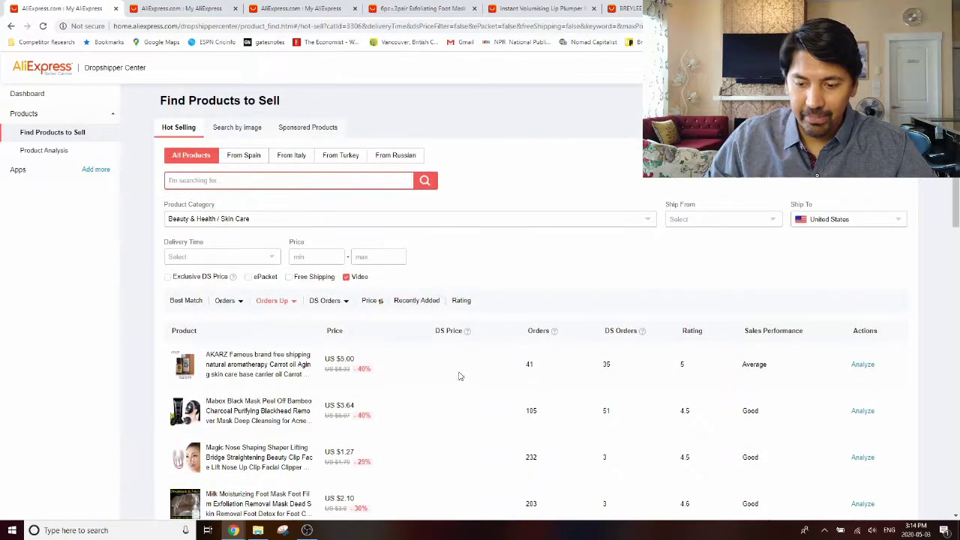
pyautogui.moveTo(279, 301)
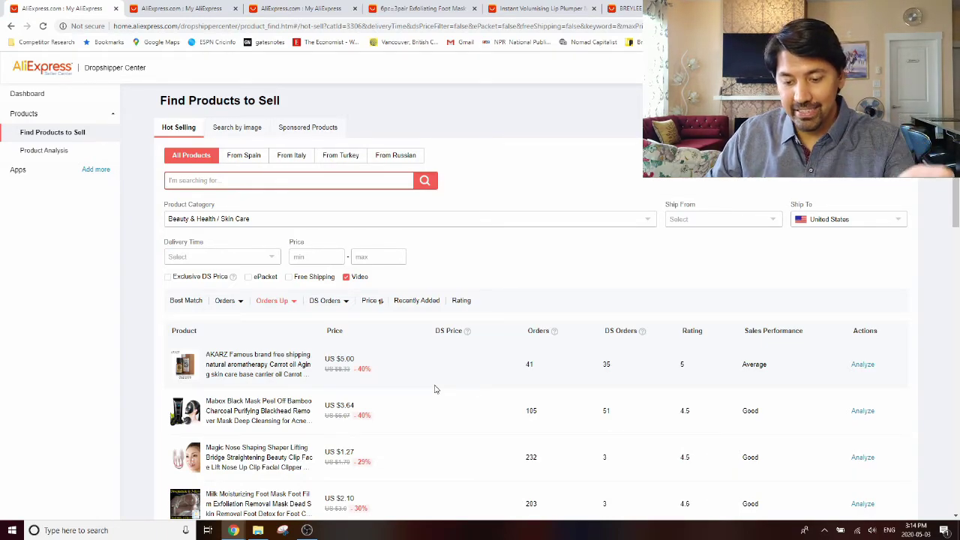
pyautogui.scroll(-3, 435, 389)
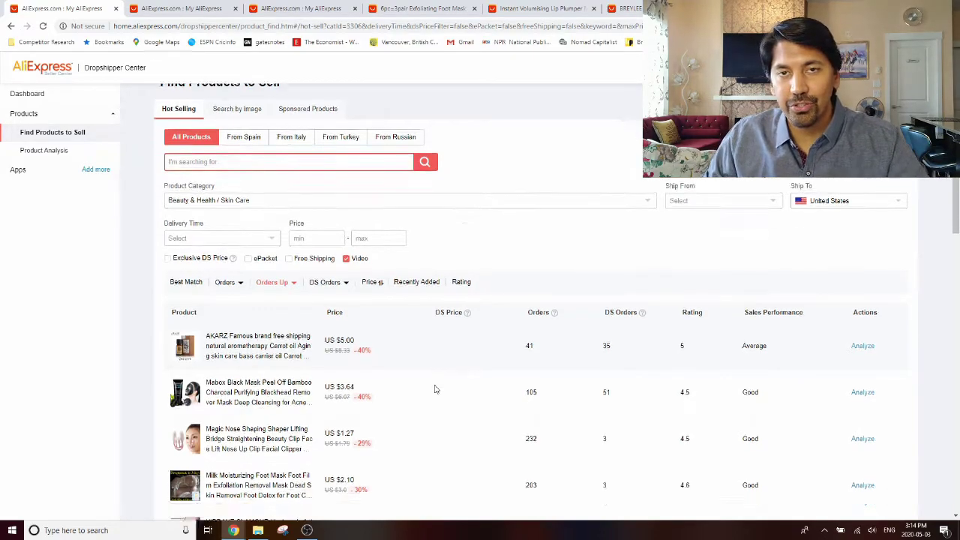
pyautogui.scroll(-3, 435, 389)
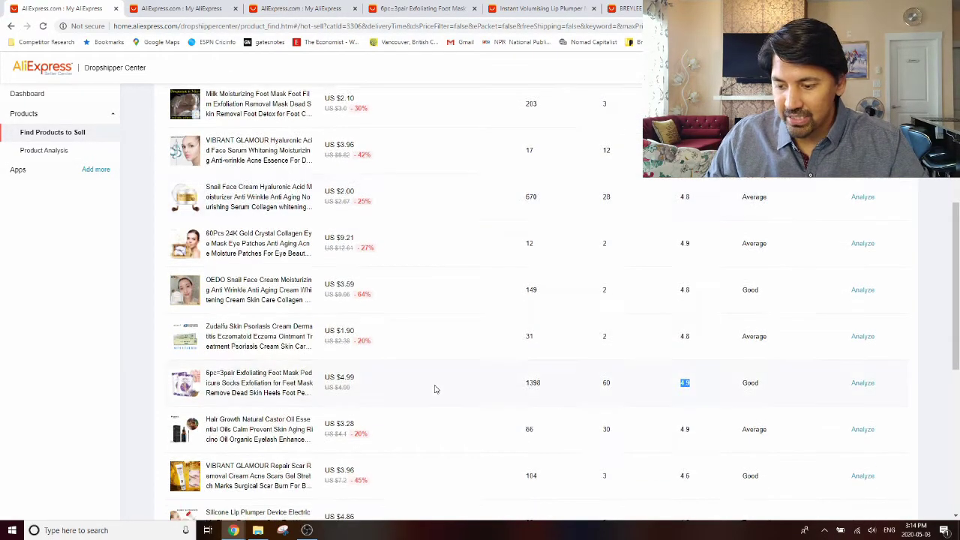
pyautogui.scroll(-6, 436, 389)
pyautogui.scroll(10, 435, 389)
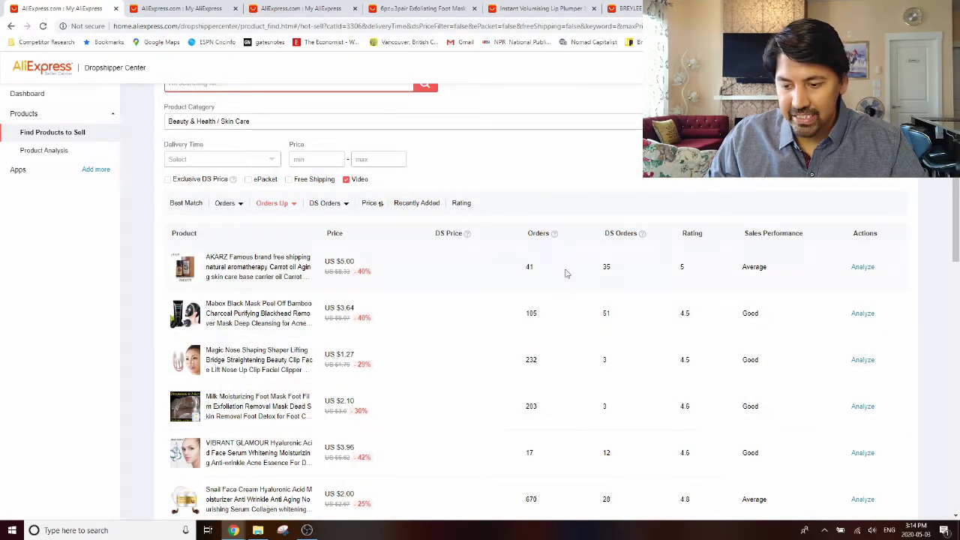
pyautogui.moveTo(263, 207)
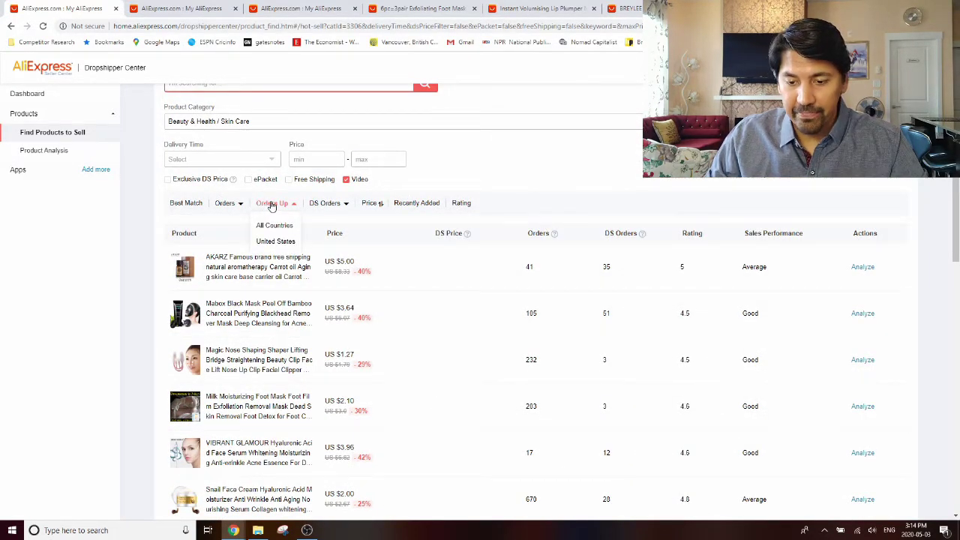
pyautogui.scroll(-2, 268, 278)
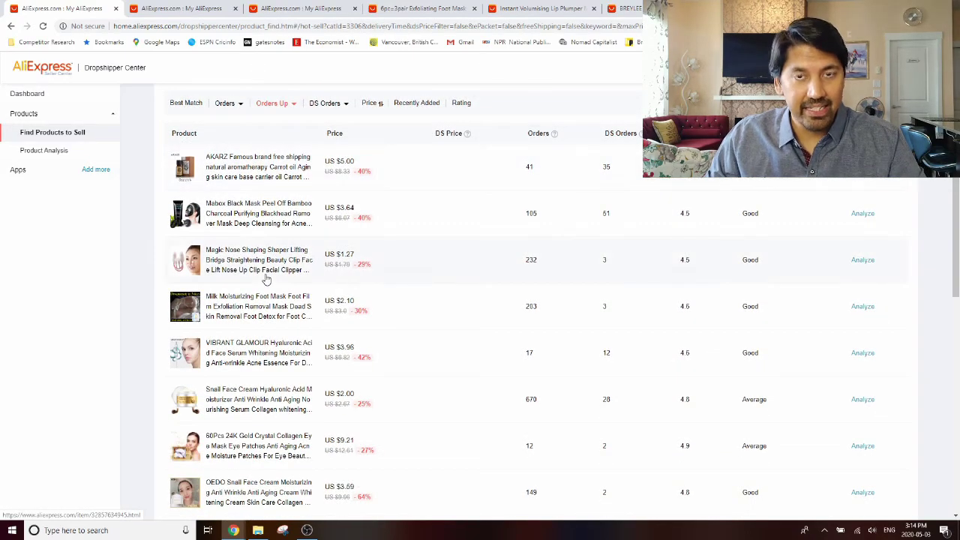
pyautogui.scroll(4, 266, 278)
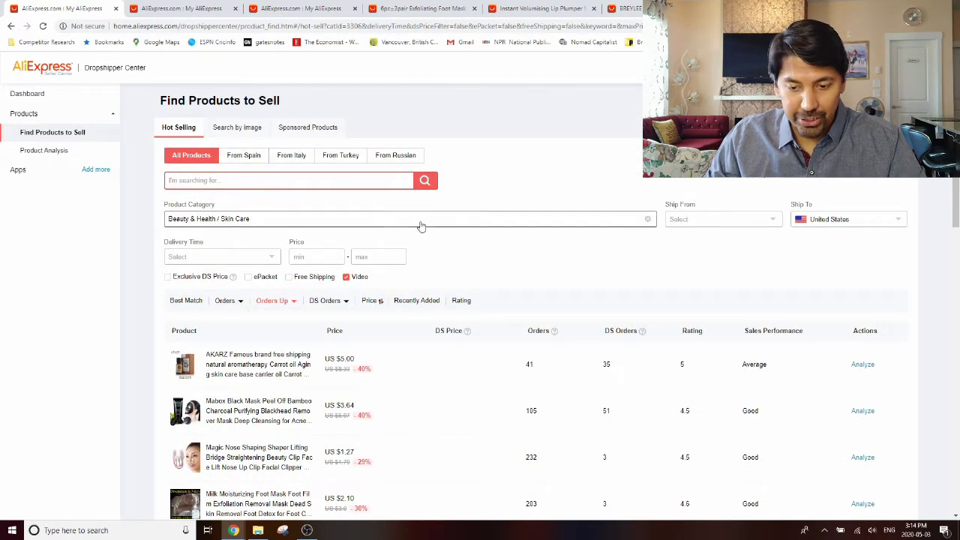
# Search the hot-selling products for "moisturizer"
pyautogui.click(422, 227)
pyautogui.scroll(1, 231, 236)
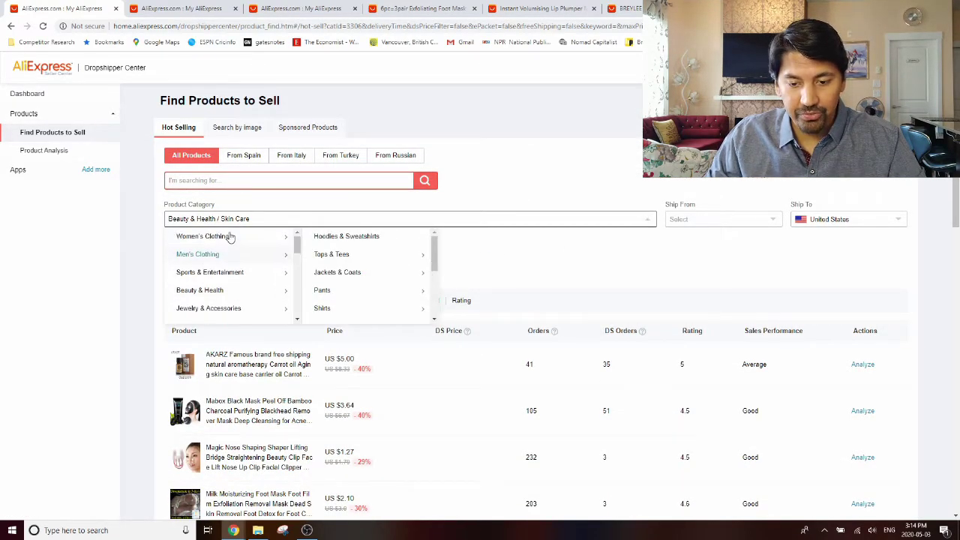
pyautogui.click(263, 181)
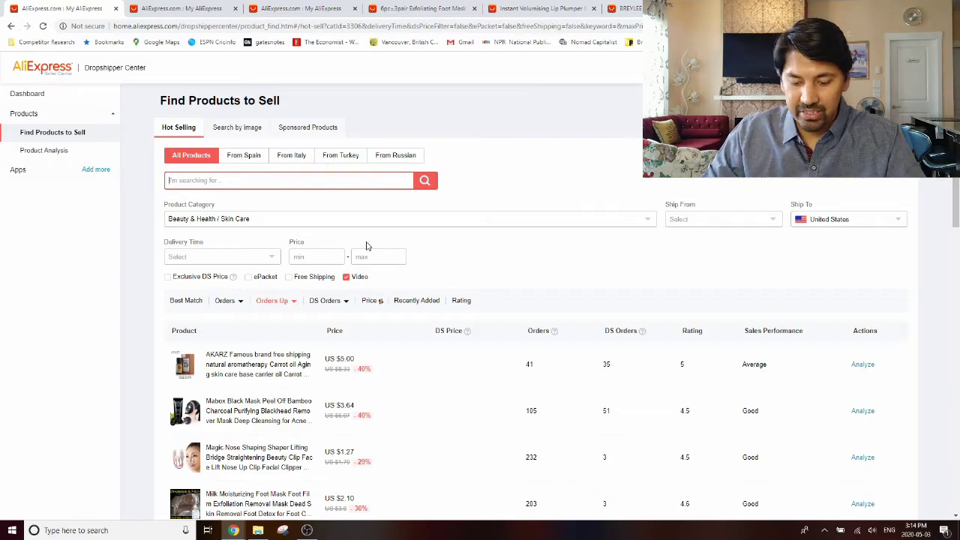
pyautogui.write('moisturizer')
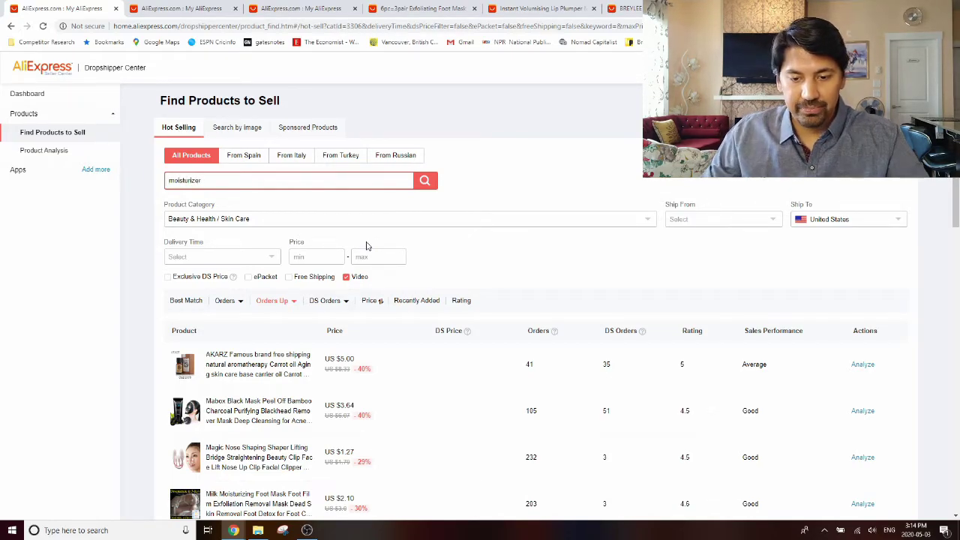
pyautogui.click(425, 181)
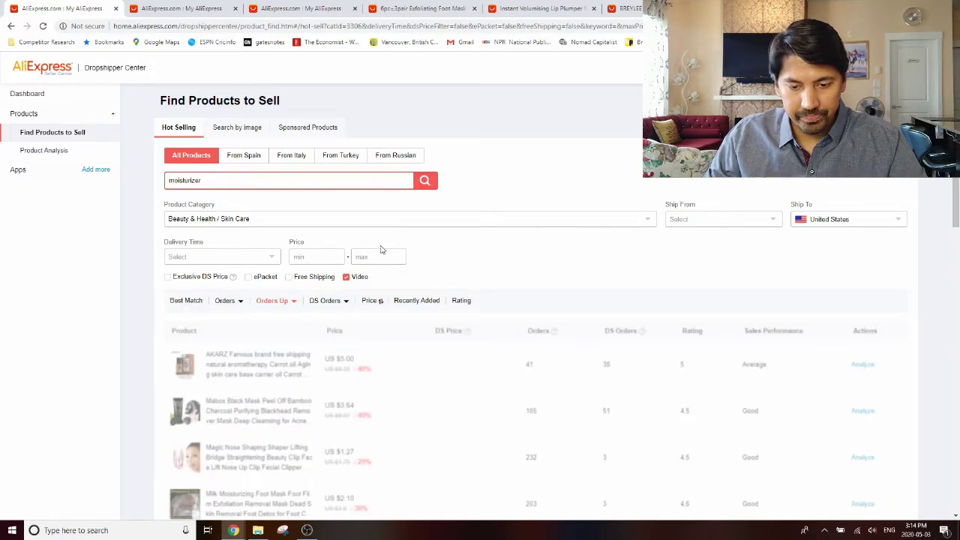
# Look through the moisturizer results, sort them by Orders, and switch the sorting to Orders Up
pyautogui.scroll(-2, 416, 333)
pyautogui.scroll(-2, 276, 328)
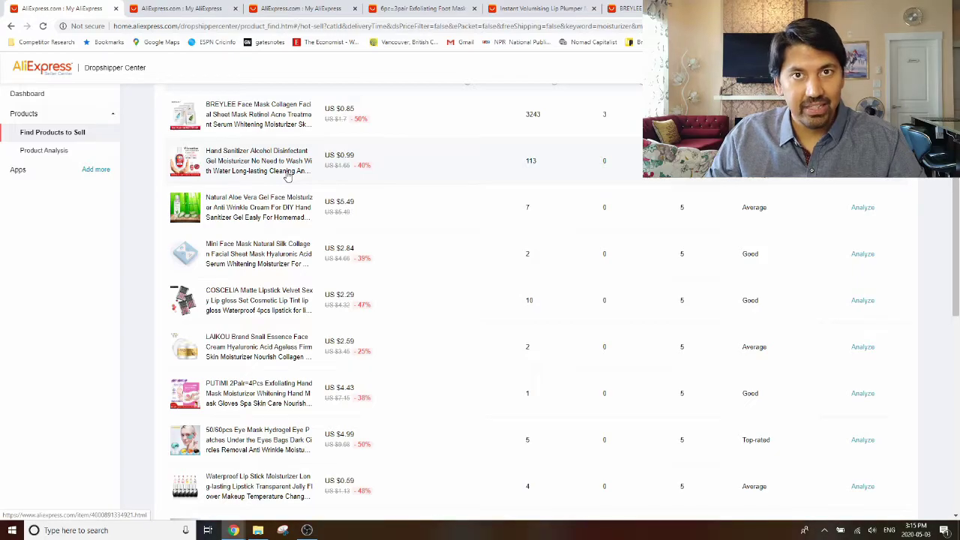
pyautogui.scroll(-6, 287, 175)
pyautogui.scroll(8, 287, 175)
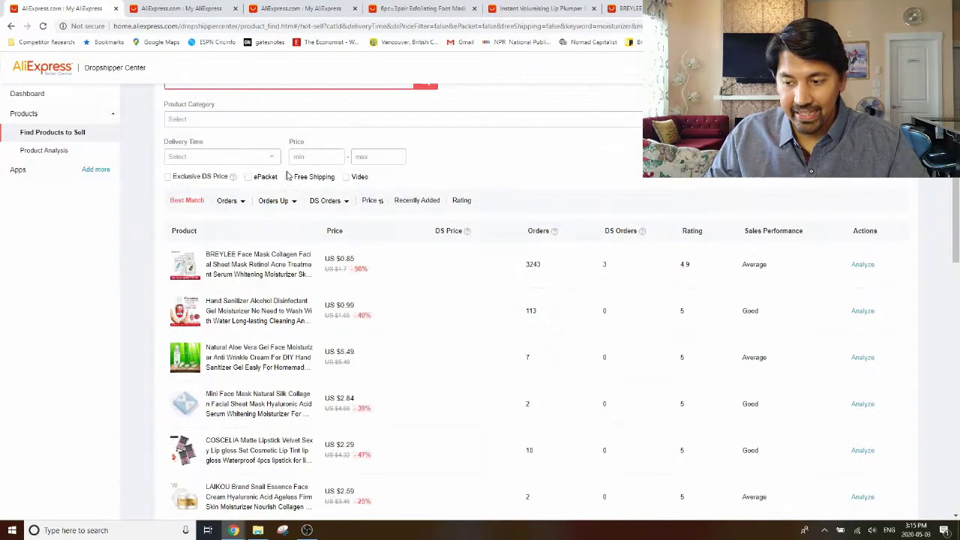
pyautogui.click(230, 204)
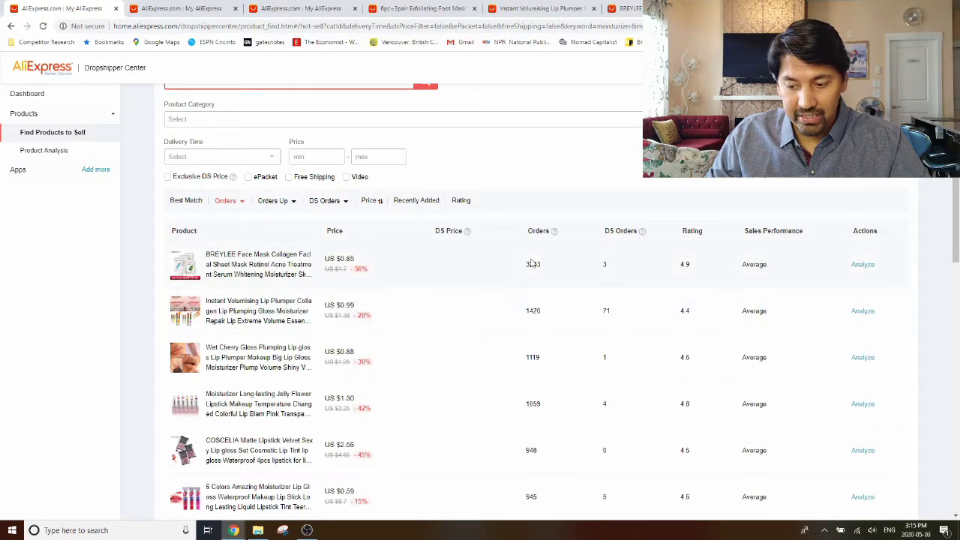
pyautogui.click(283, 204)
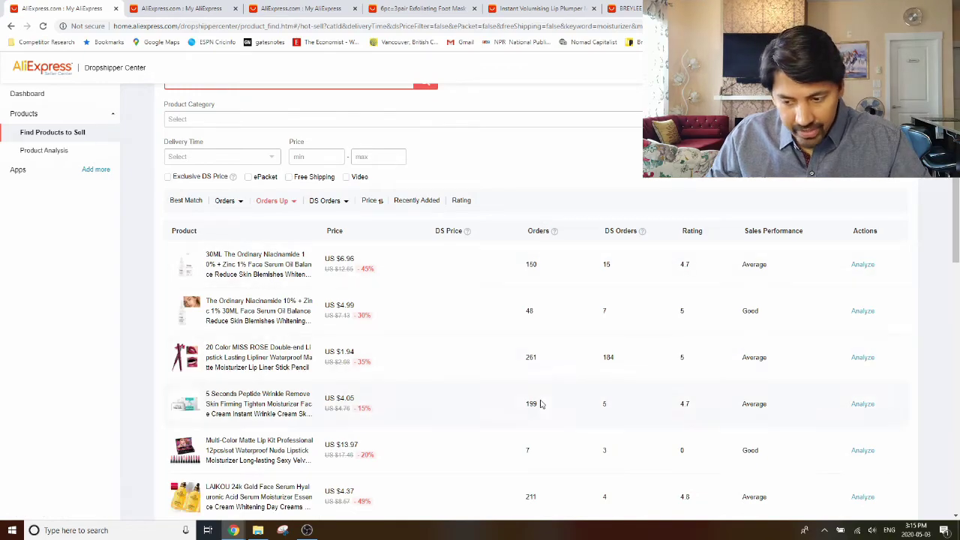
pyautogui.scroll(-1, 532, 264)
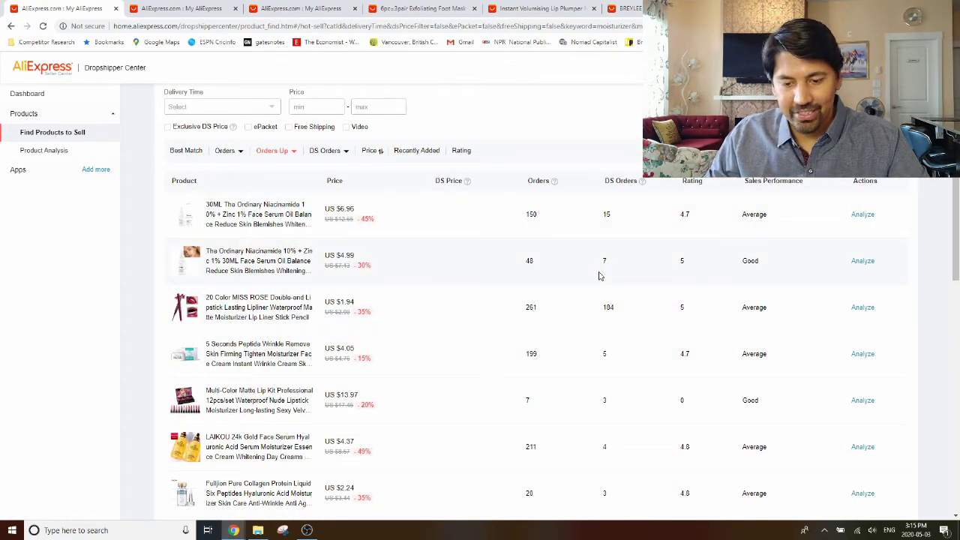
# Check the available Ship From countries and review the moisturizer products sorted by Orders Up
pyautogui.scroll(2, 585, 277)
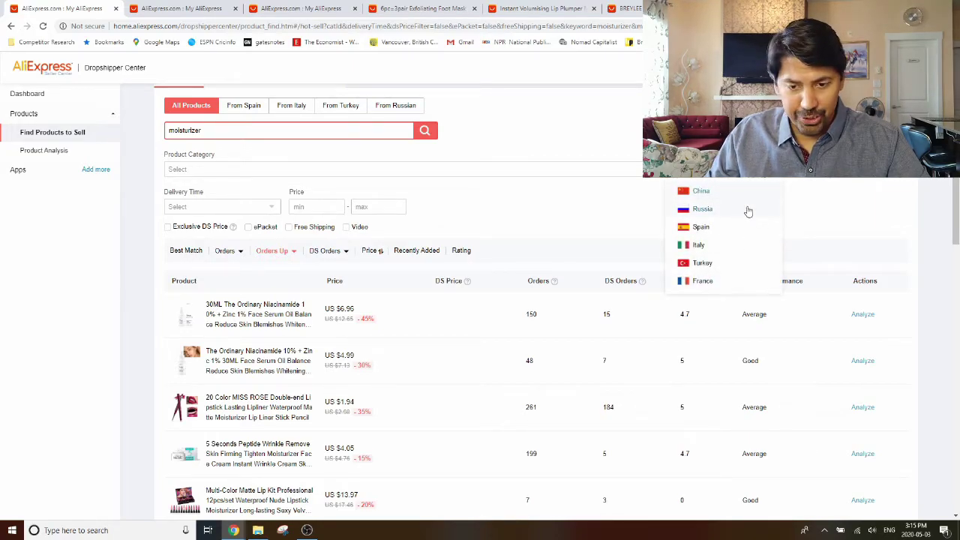
pyautogui.click(512, 188)
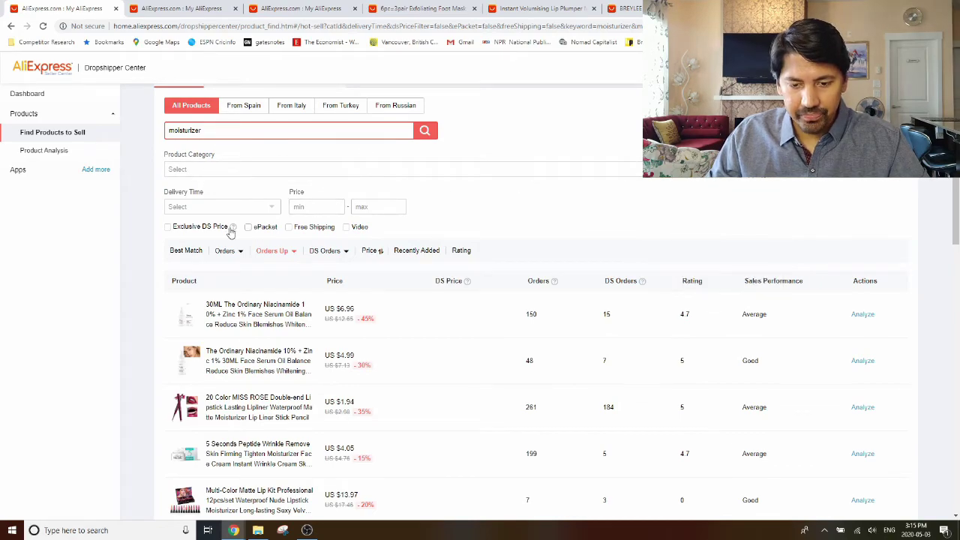
pyautogui.scroll(-2, 482, 253)
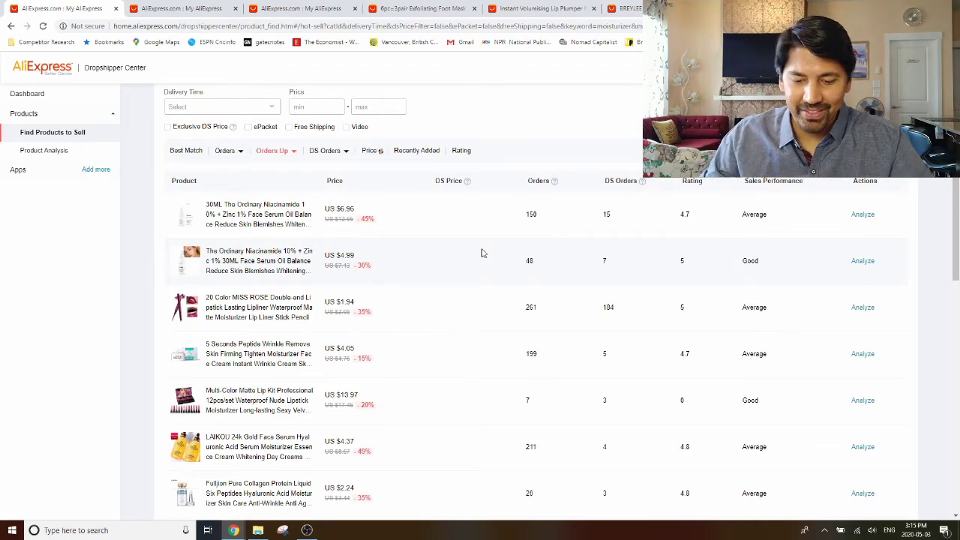
pyautogui.scroll(-2, 497, 256)
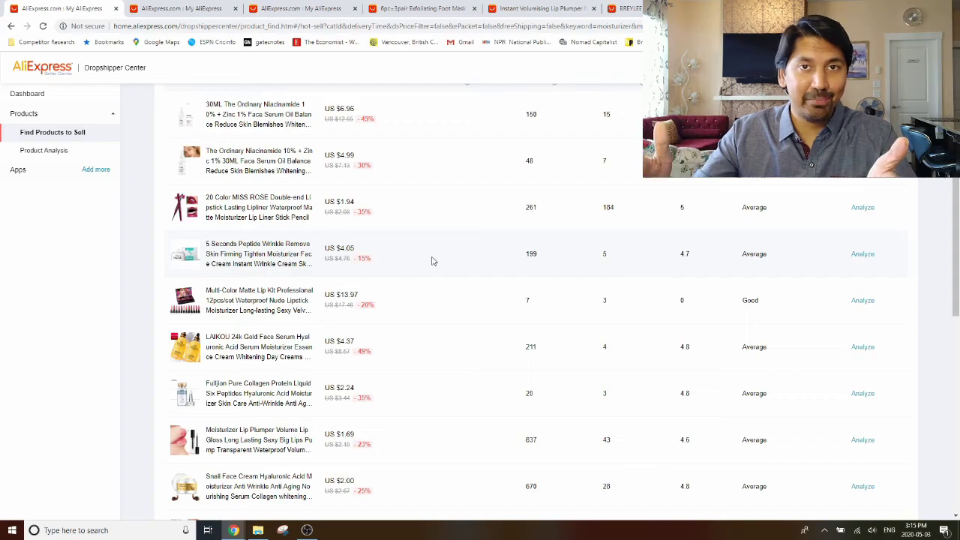
pyautogui.scroll(-10, 431, 261)
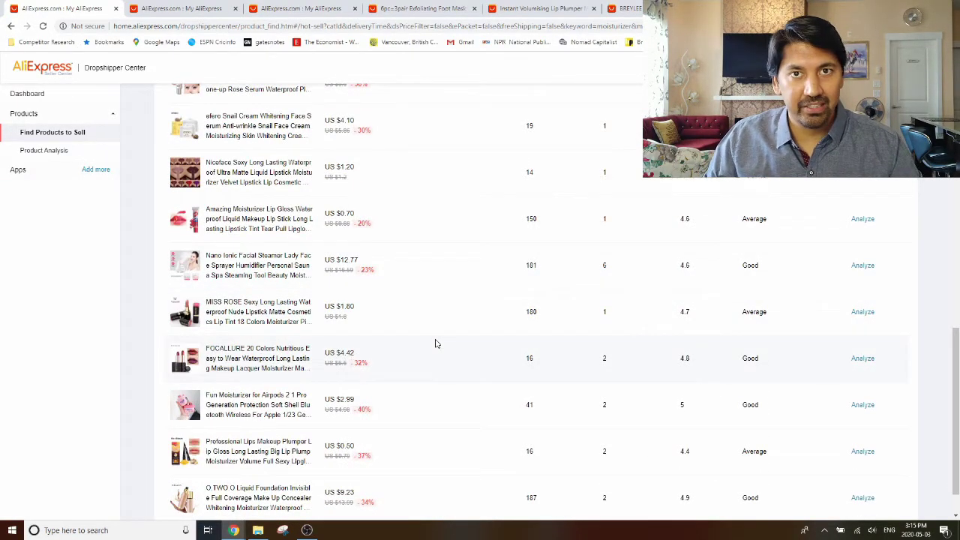
pyautogui.scroll(10, 435, 347)
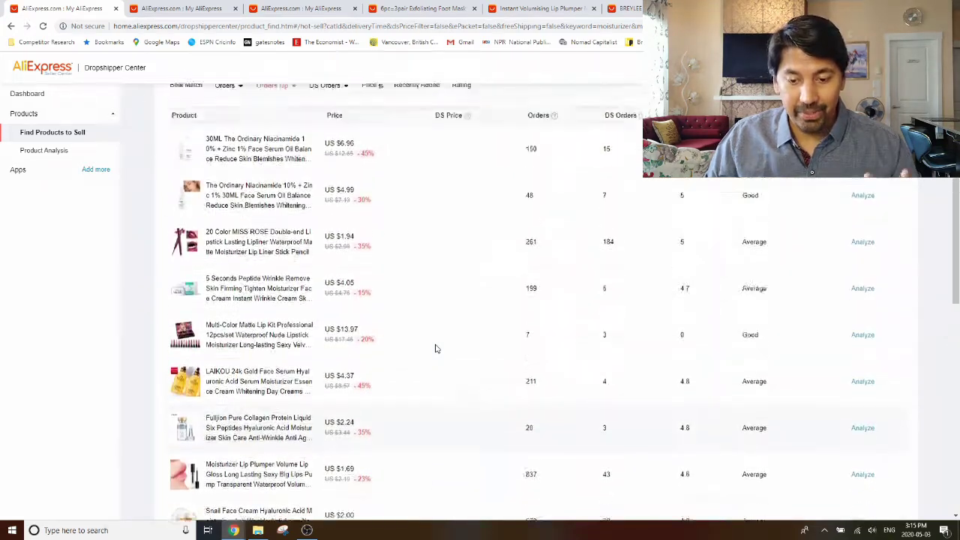
pyautogui.scroll(1, 435, 349)
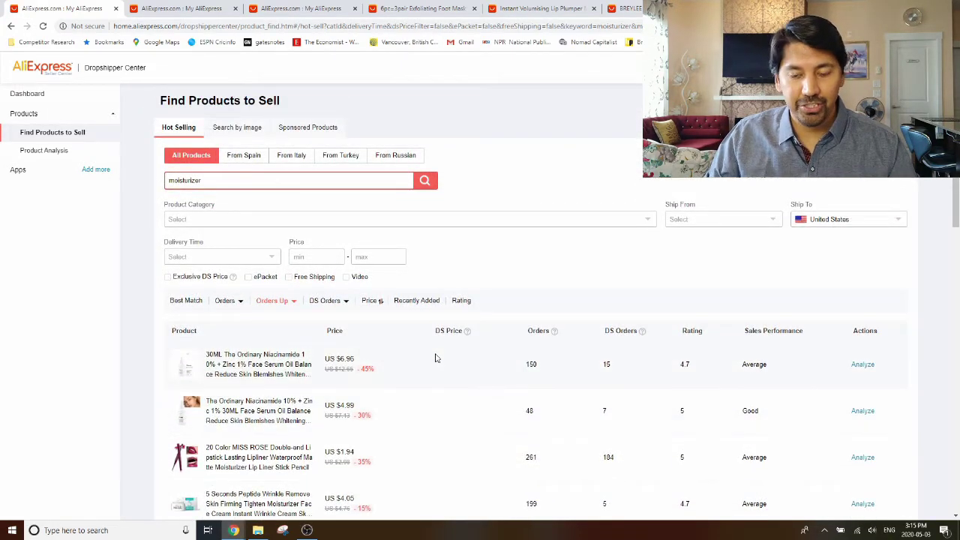